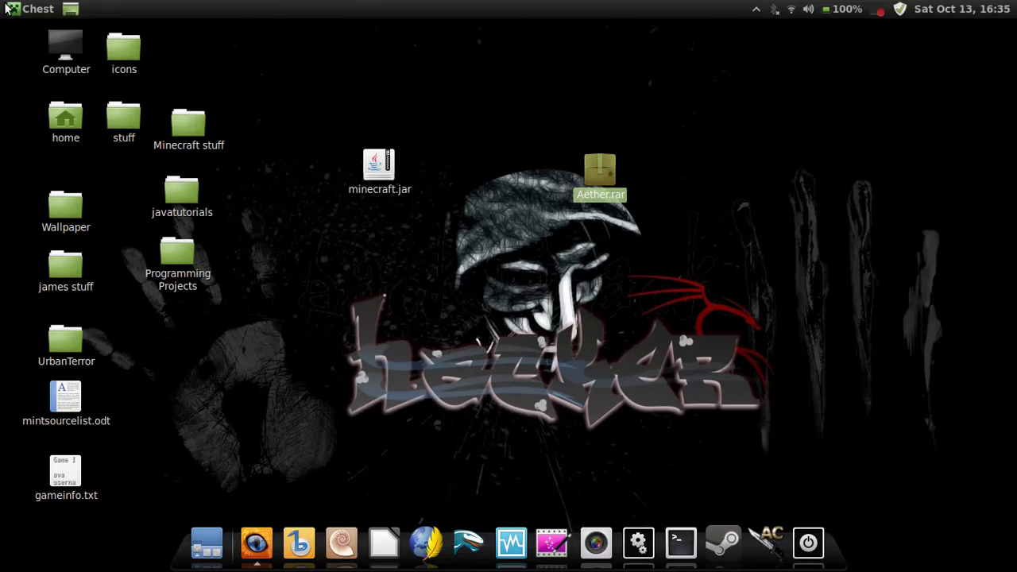
pyautogui.hotkey('ctrl', 'alt', 'Up')
pyautogui.click(652, 261)
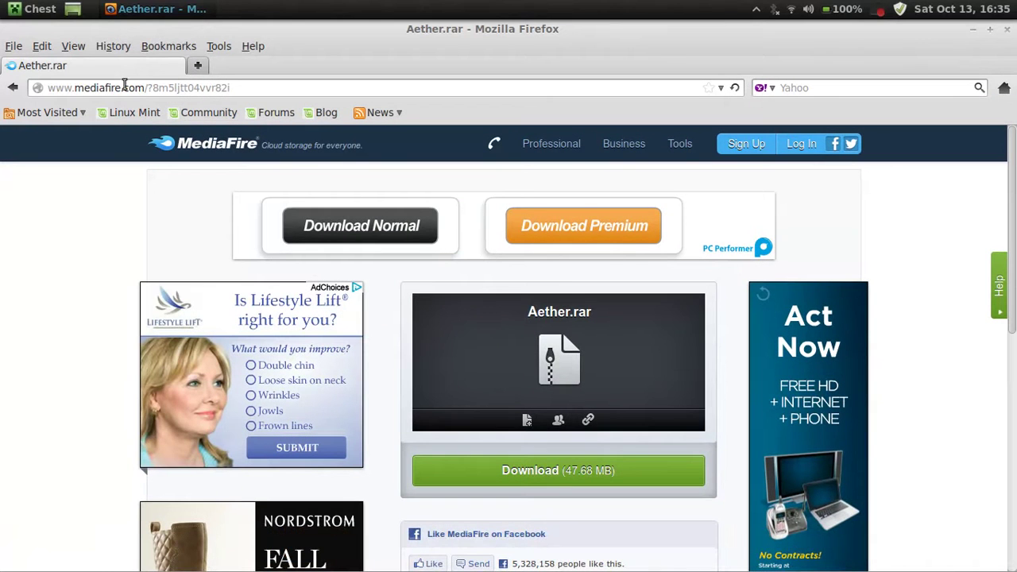
pyautogui.hotkey('ctrl', 'alt', 'Up')
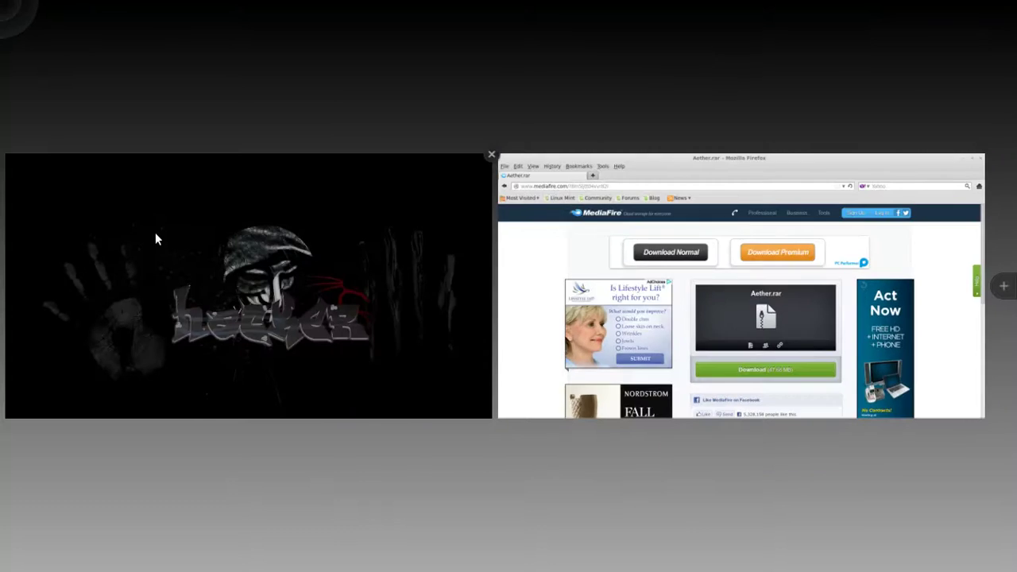
pyautogui.click(191, 279)
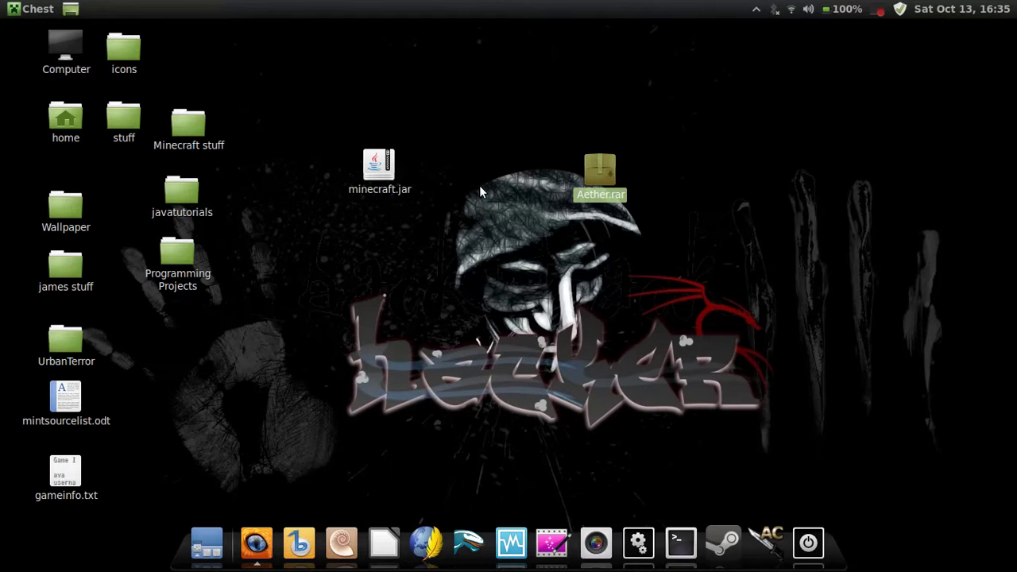
pyautogui.moveTo(601, 171)
pyautogui.mouseDown()
pyautogui.moveTo(600, 215)
pyautogui.moveTo(588, 137)
pyautogui.moveTo(601, 165)
pyautogui.mouseUp()
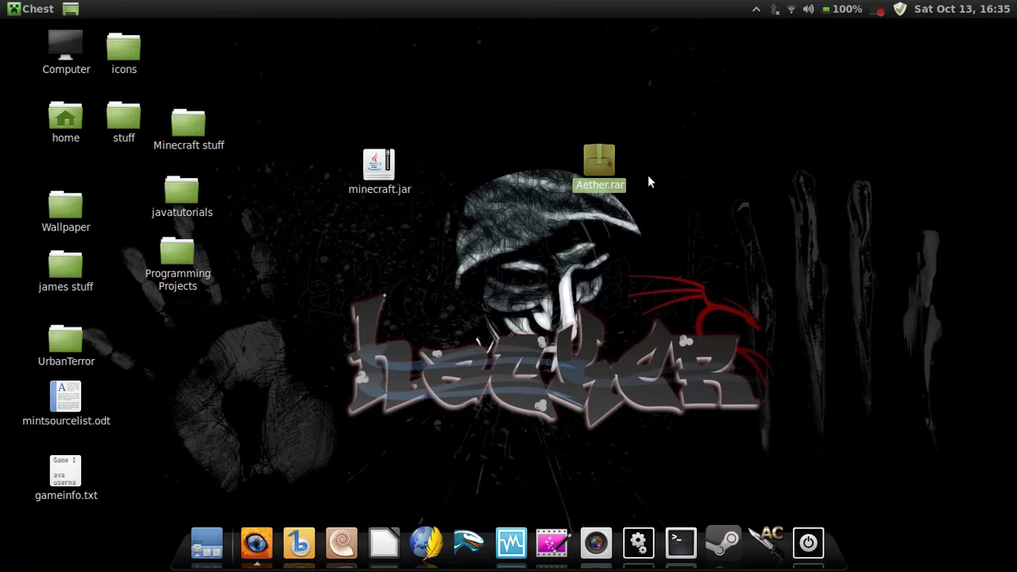
# Show hidden files in the Home folder and open the .minecraft folder.
pyautogui.click(341, 540)
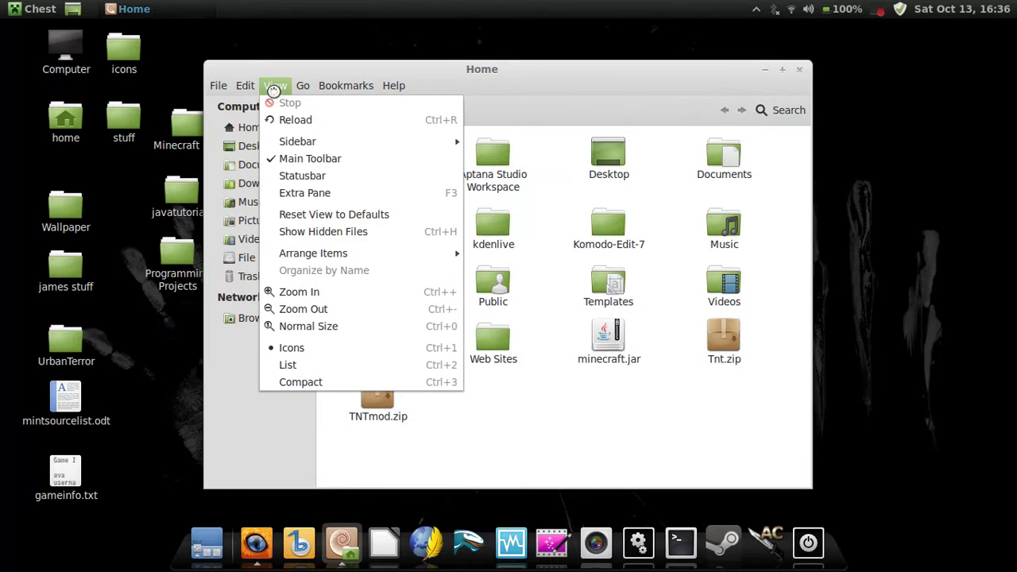
pyautogui.click(275, 85)
pyautogui.click(323, 231)
pyautogui.scroll(-8, 479, 262)
pyautogui.scroll(-1, 479, 262)
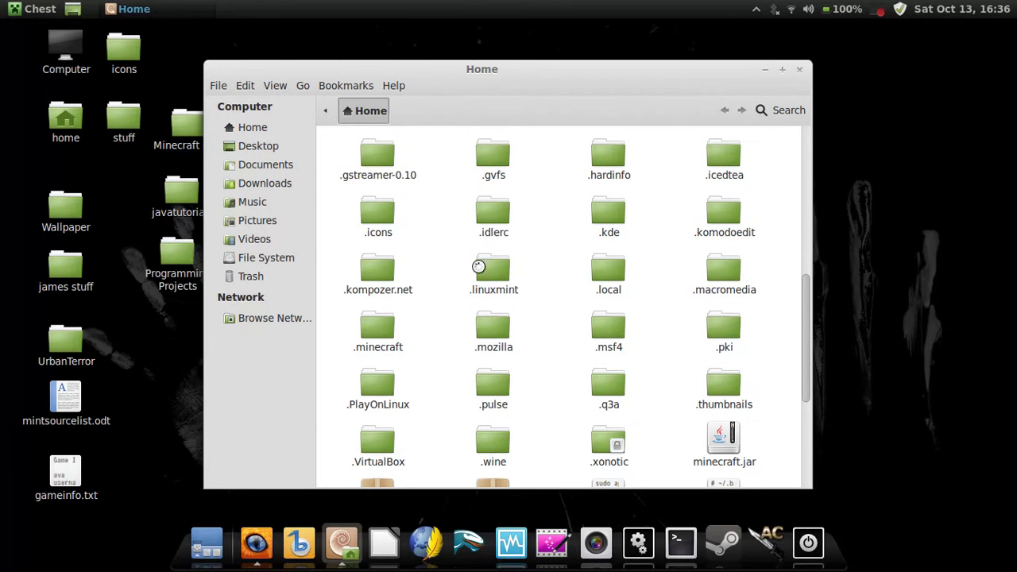
pyautogui.doubleClick(387, 334)
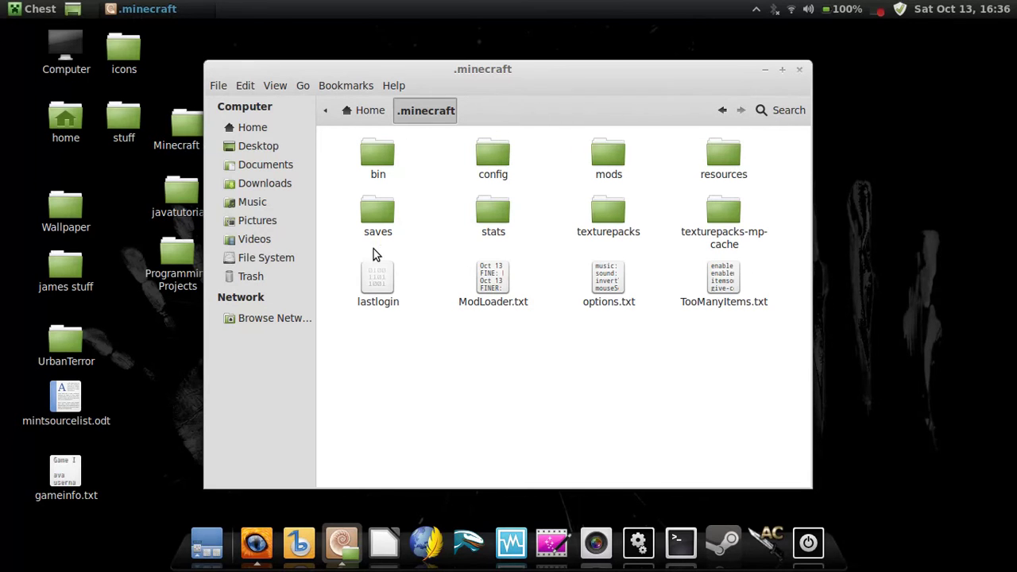
# Back in Home, permanently delete .minecraft with Shift+Delete and close the file window.
pyautogui.click(371, 111)
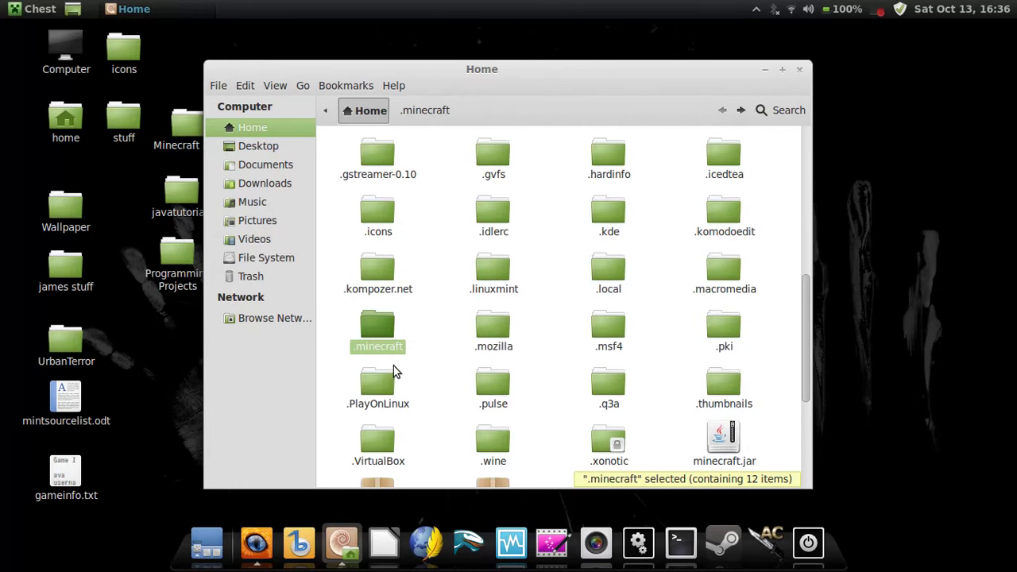
pyautogui.rightClick(384, 332)
pyautogui.click(434, 286)
pyautogui.hotkey('shift', 'Delete')
pyautogui.click(683, 153)
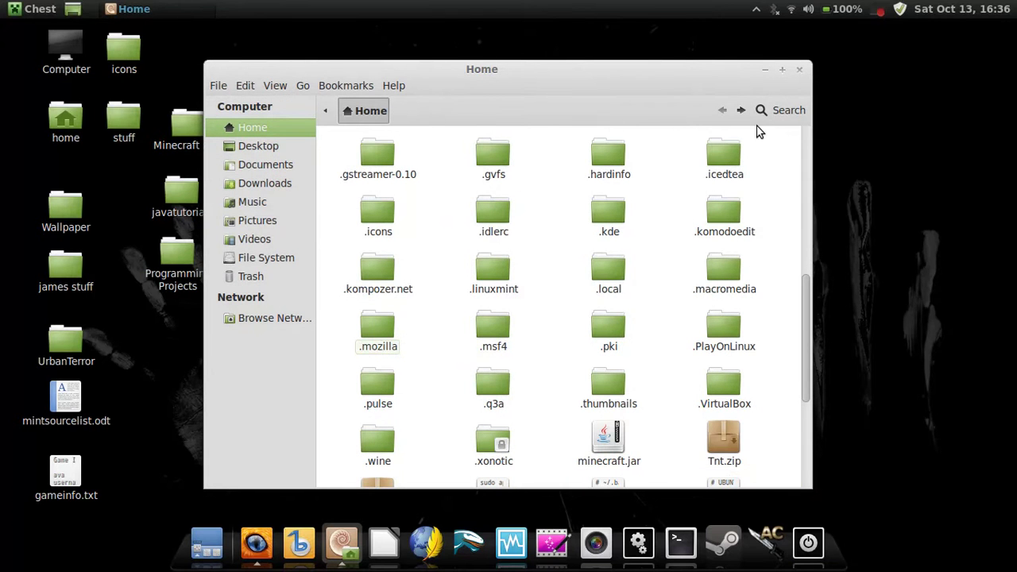
pyautogui.click(800, 70)
# Launch minecraft.jar with the OpenJDK Java runtime and log in with the account username and password.
pyautogui.rightClick(370, 159)
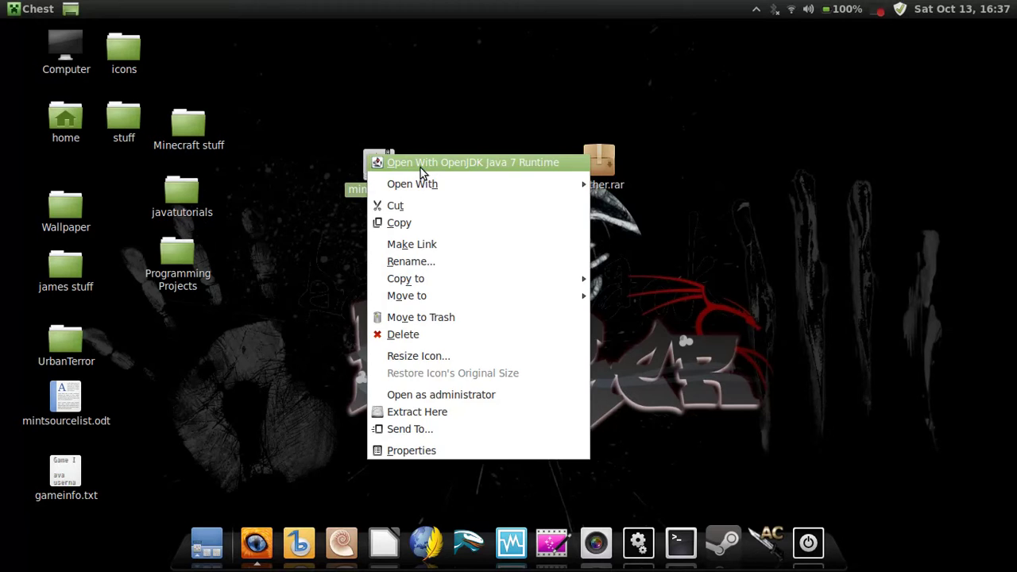
pyautogui.click(421, 168)
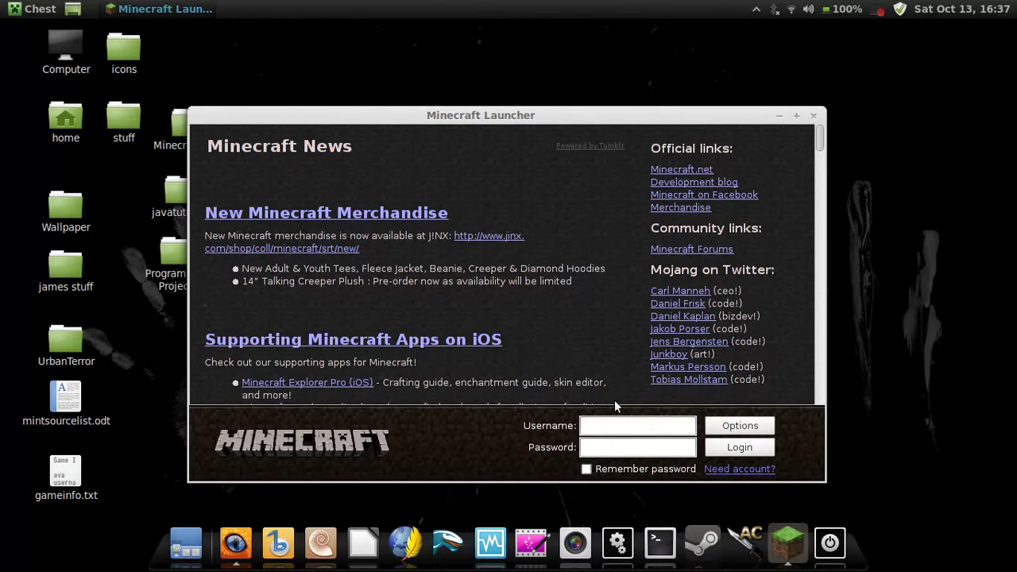
pyautogui.click(625, 422)
pyautogui.write('Likeablelion8247')
pyautogui.click(676, 446)
pyautogui.write('**************')
pyautogui.press('Return')
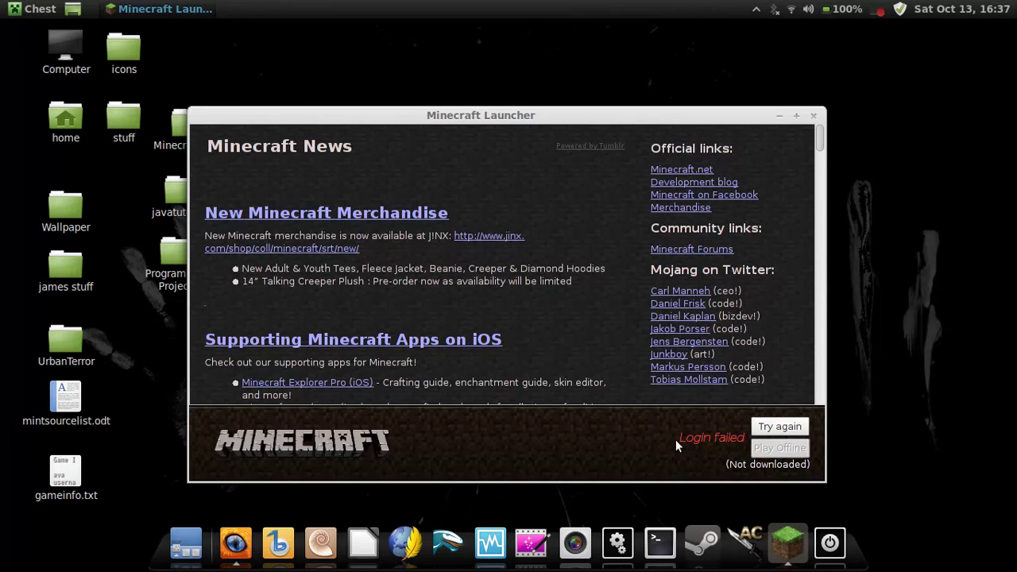
# Retry the failed login with the corrected password, then close the game at the title screen.
pyautogui.click(780, 427)
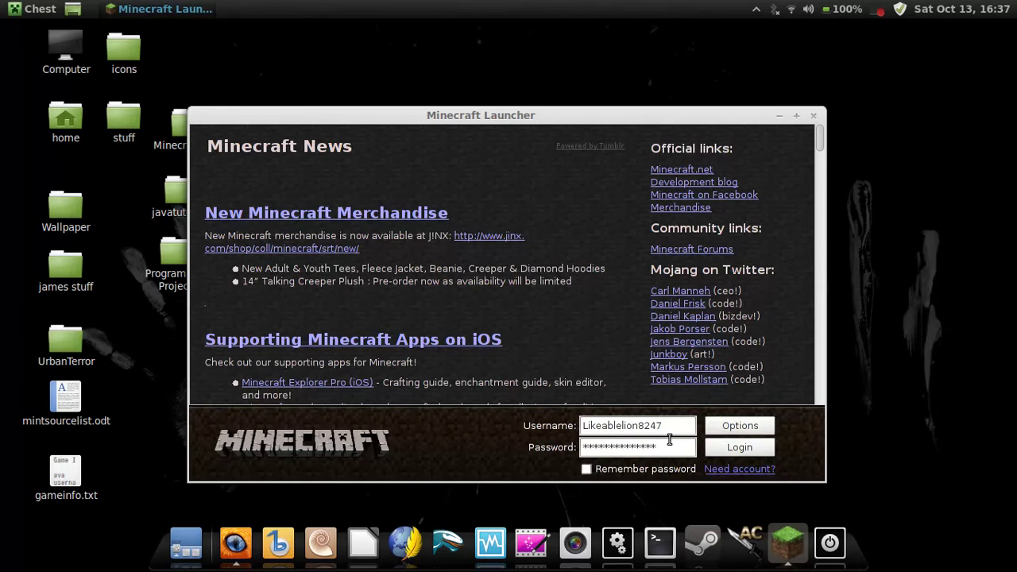
pyautogui.press('BackSpace')
pyautogui.press('BackSpace')
pyautogui.press('BackSpace')
pyautogui.press('BackSpace')
pyautogui.press('BackSpace')
pyautogui.press('BackSpace')
pyautogui.press('BackSpace')
pyautogui.press('BackSpace')
pyautogui.press('BackSpace')
pyautogui.press('BackSpace')
pyautogui.press('BackSpace')
pyautogui.press('BackSpace')
pyautogui.press('BackSpace')
pyautogui.press('BackSpace')
pyautogui.press('BackSpace')
pyautogui.write('****************')
pyautogui.press('Return')
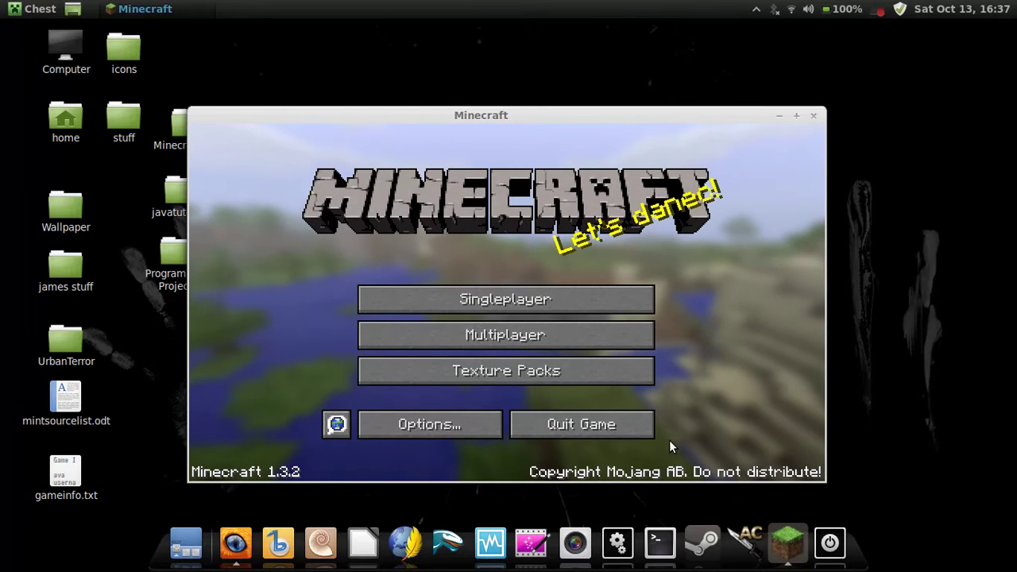
pyautogui.click(814, 116)
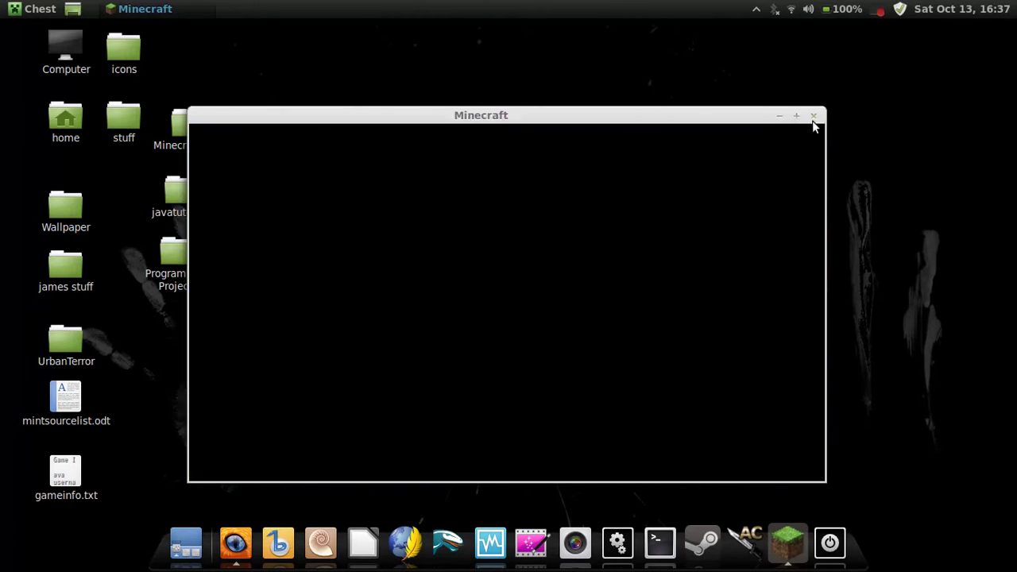
# Show hidden files in Home and open the newly created .minecraft folder.
pyautogui.click(342, 537)
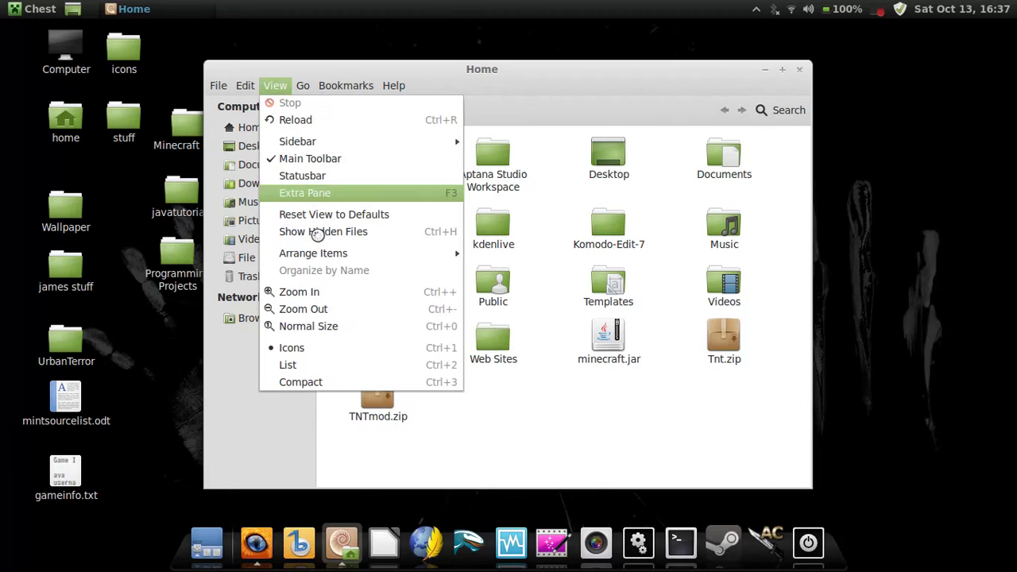
pyautogui.click(334, 232)
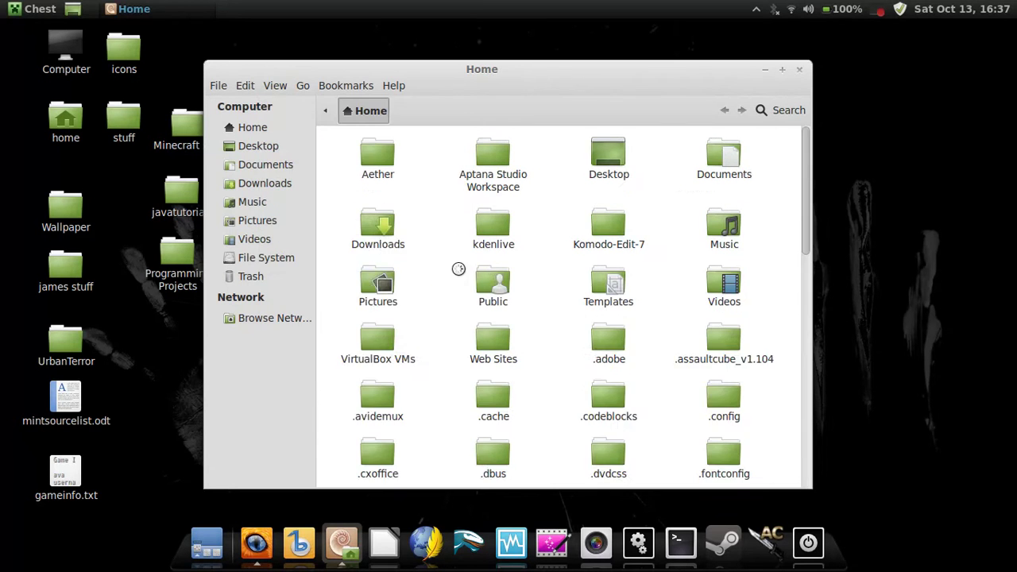
pyautogui.scroll(-10, 458, 270)
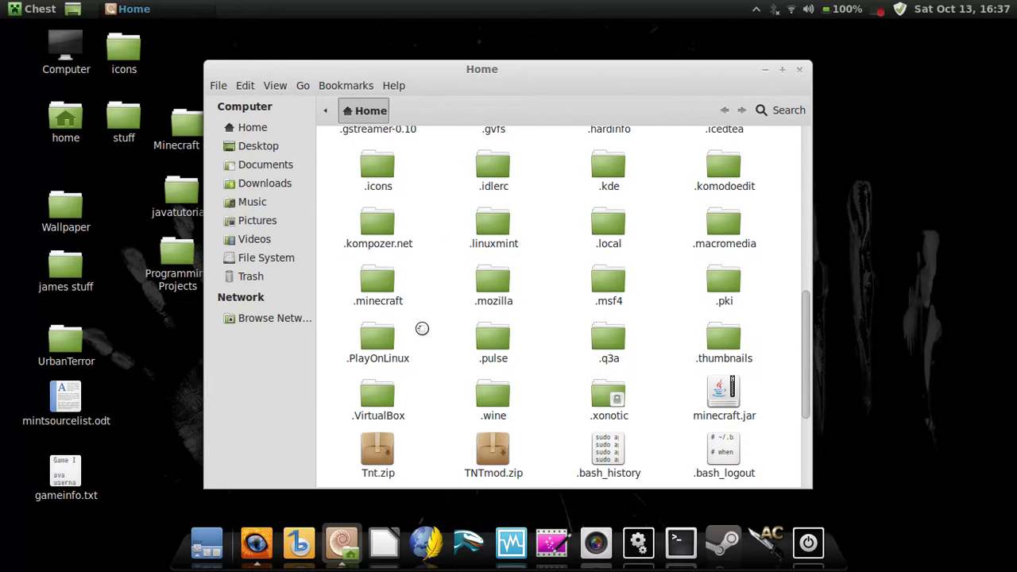
pyautogui.doubleClick(379, 284)
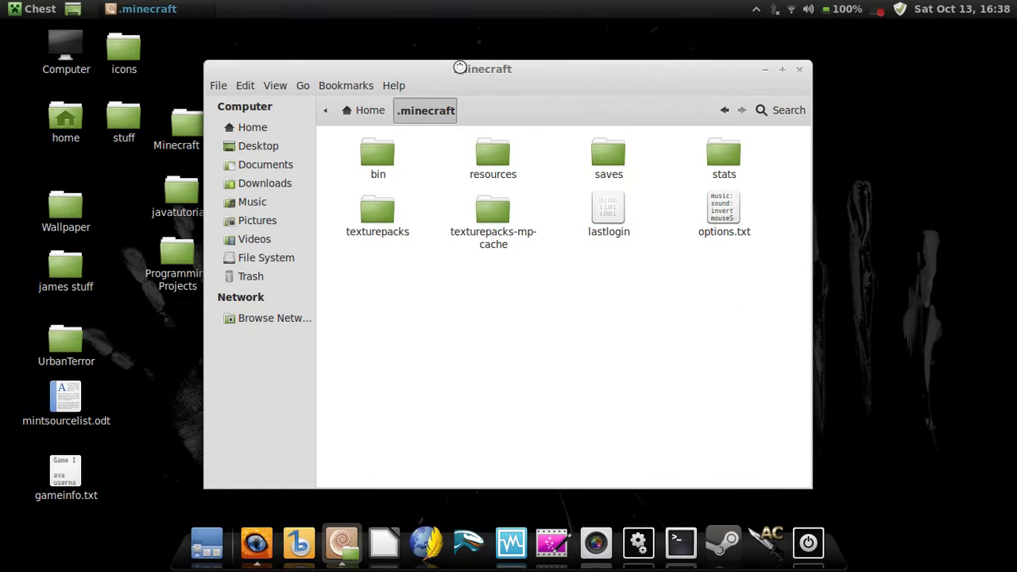
# Park the .minecraft window at the top right, with Aether.rar moved to the desktop's left.
pyautogui.moveTo(460, 67); pyautogui.dragTo(662, 184)
pyautogui.moveTo(599, 160); pyautogui.dragTo(159, 357)
pyautogui.moveTo(676, 202); pyautogui.dragTo(653, 73)
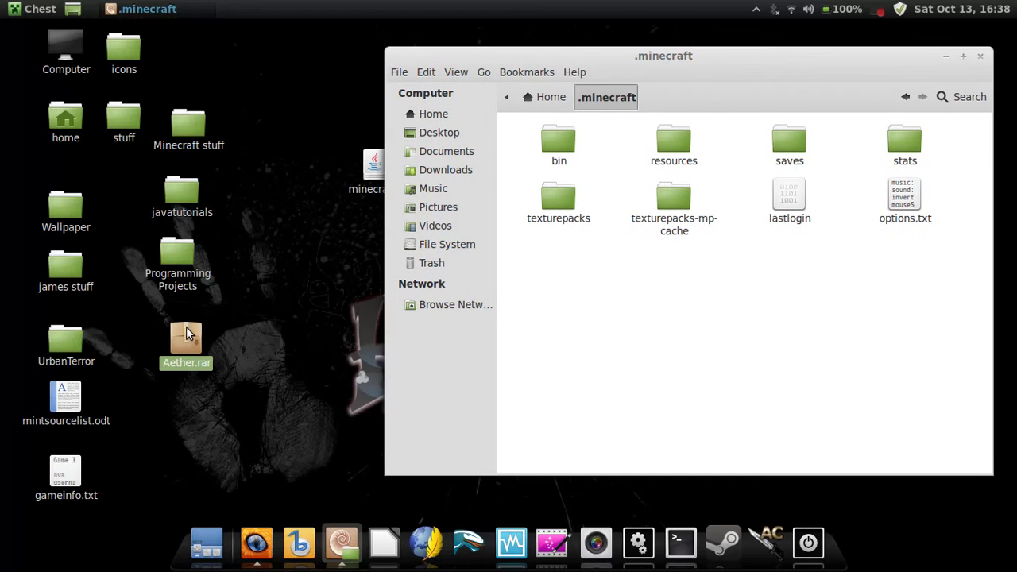
# Open Aether.rar and go into its Aether/.minecraft folder.
pyautogui.doubleClick(185, 334)
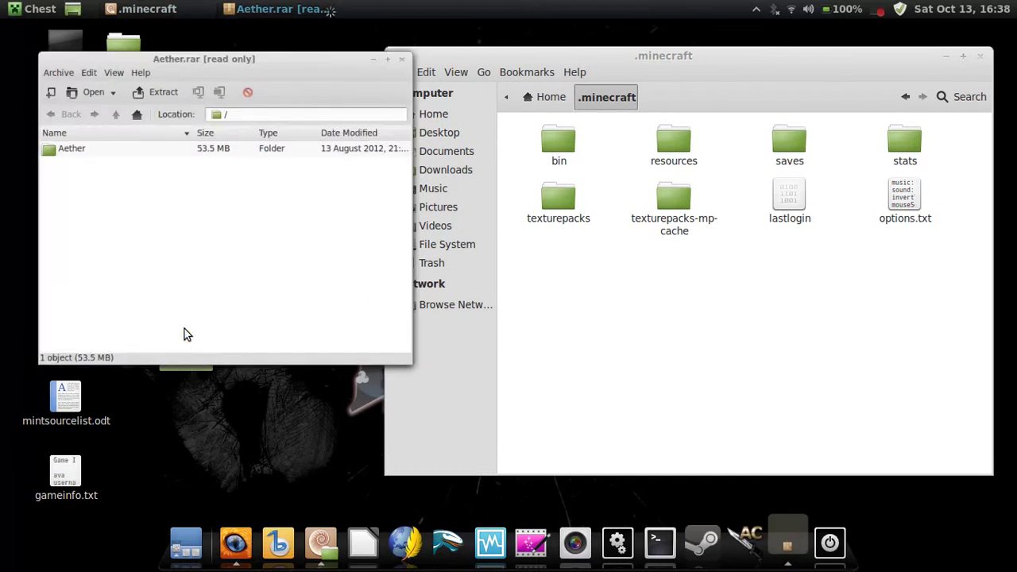
pyautogui.doubleClick(178, 143)
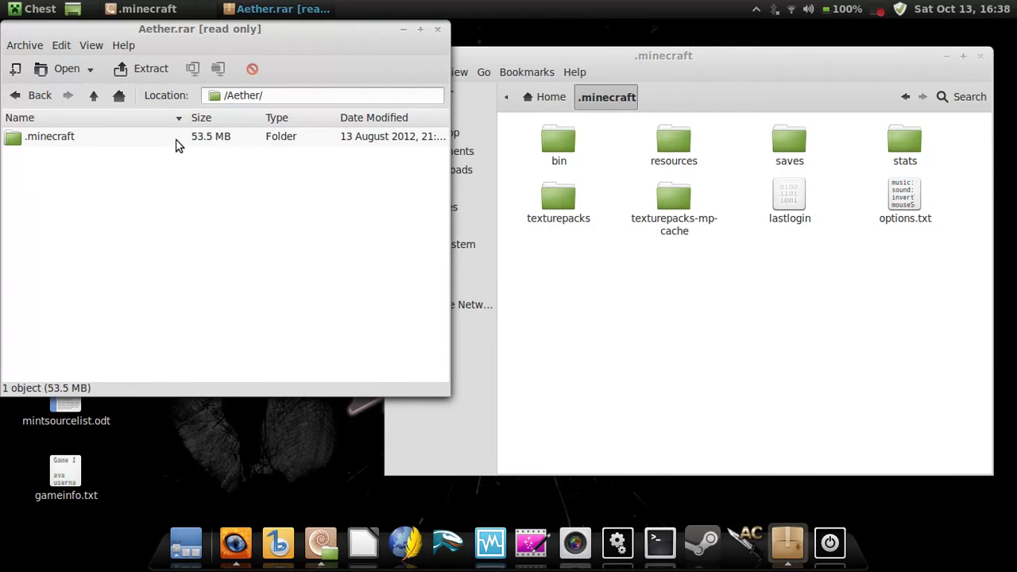
pyautogui.doubleClick(178, 143)
# Copy all 11 archive items into the home .minecraft folder, then close the archive.
pyautogui.click(99, 232)
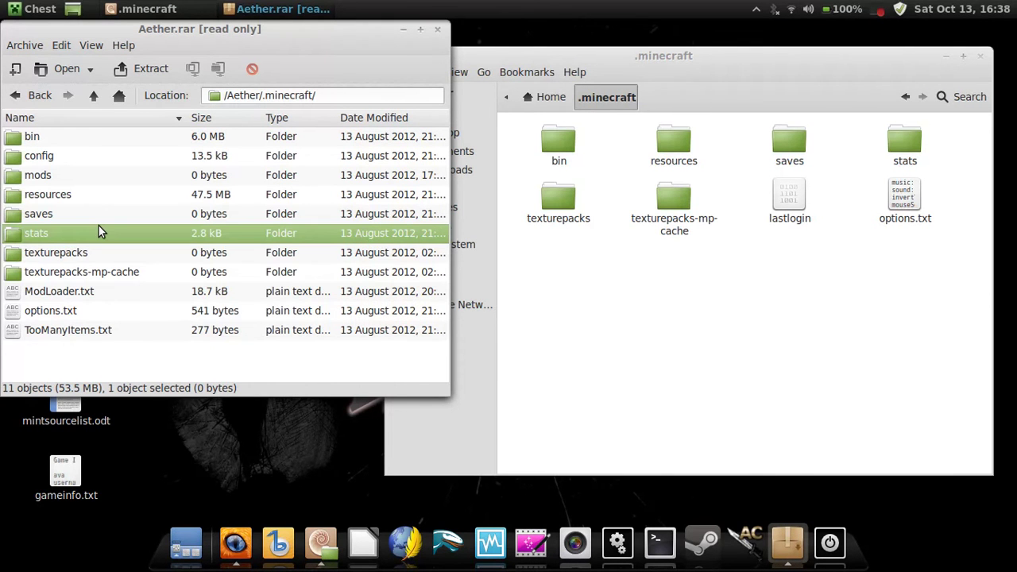
pyautogui.hotkey('ctrl', 'a')
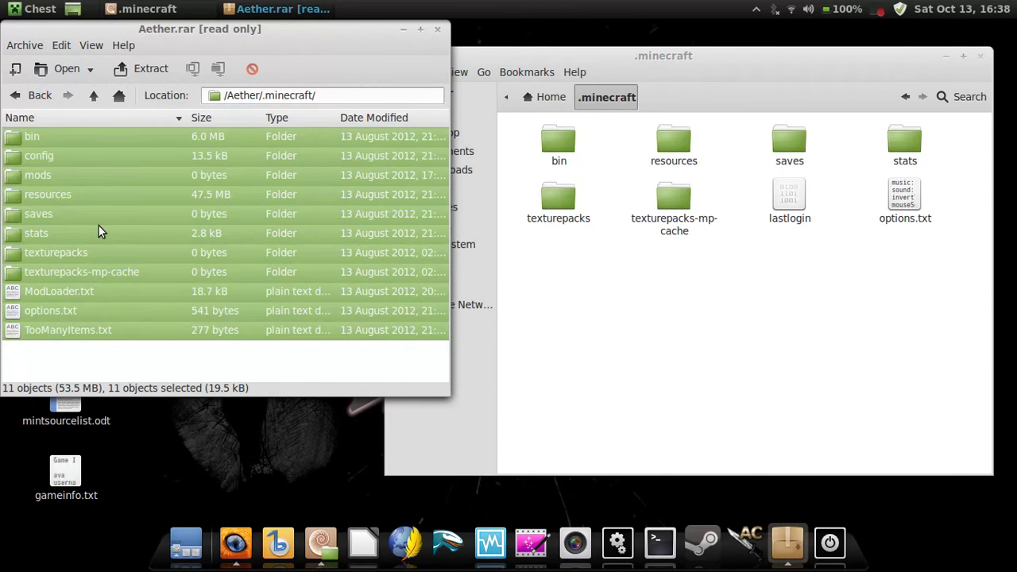
pyautogui.moveTo(98, 230); pyautogui.dragTo(655, 285)
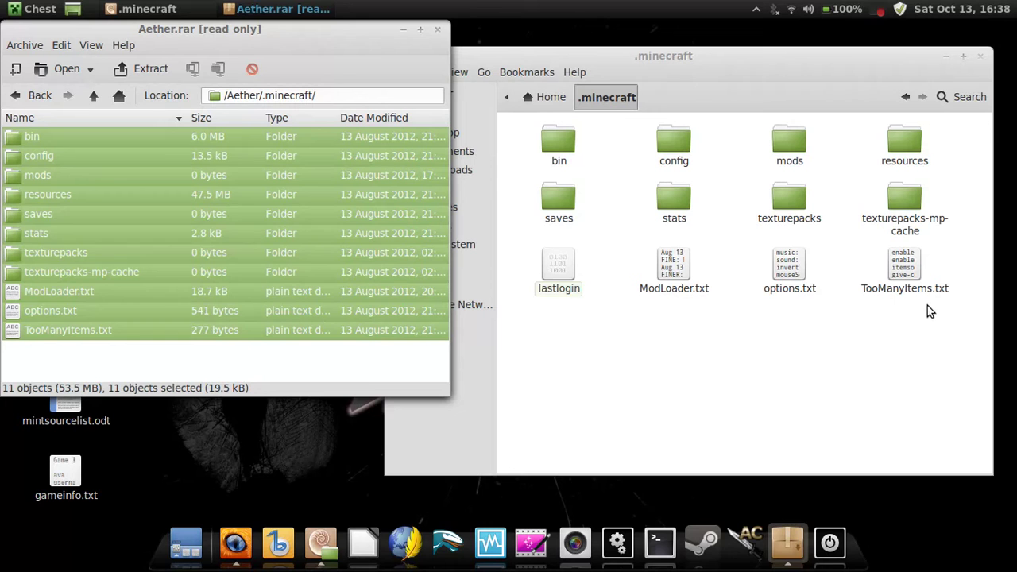
pyautogui.click(438, 31)
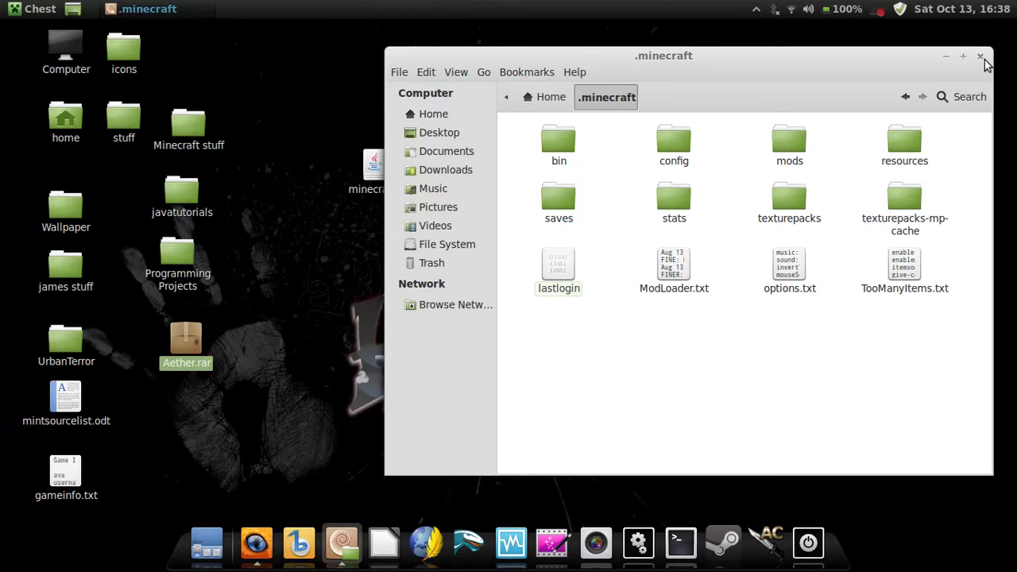
# Close the Nemo .minecraft folder window.
pyautogui.click(981, 57)
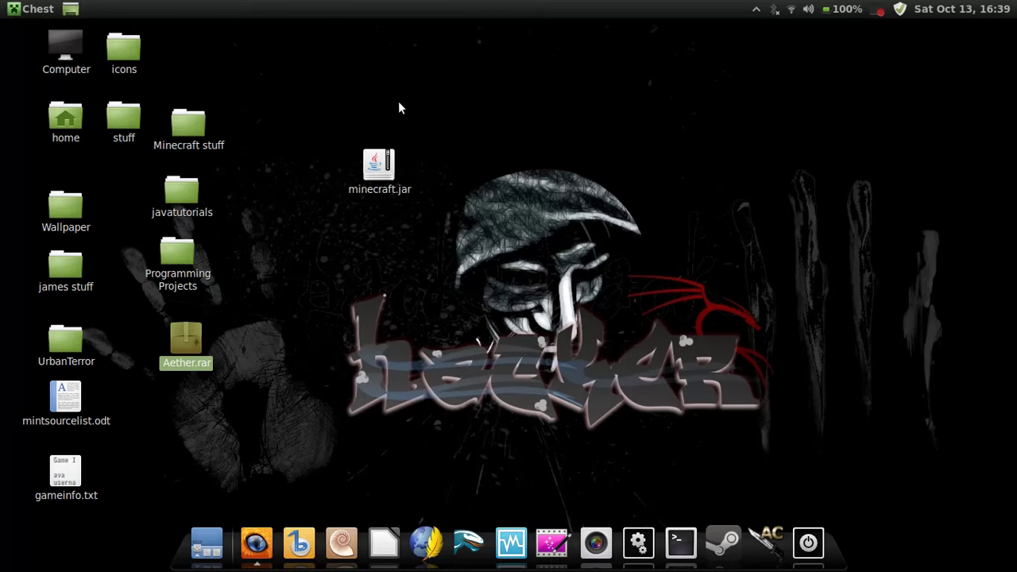
# Launch minecraft.jar, log in, decline the update with Not now, and maximize the game window.
pyautogui.rightClick(367, 153)
pyautogui.click(412, 165)
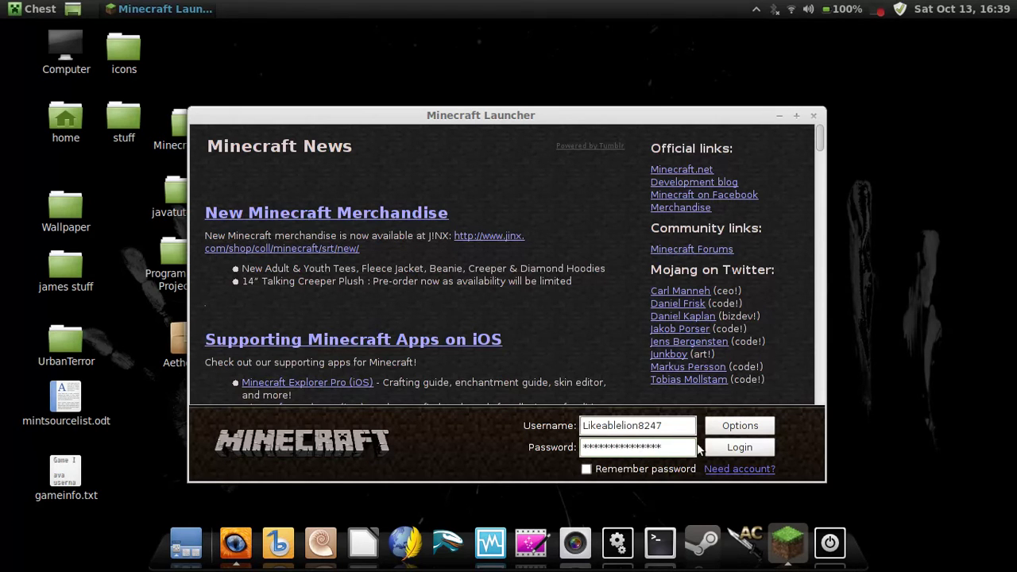
pyautogui.click(761, 448)
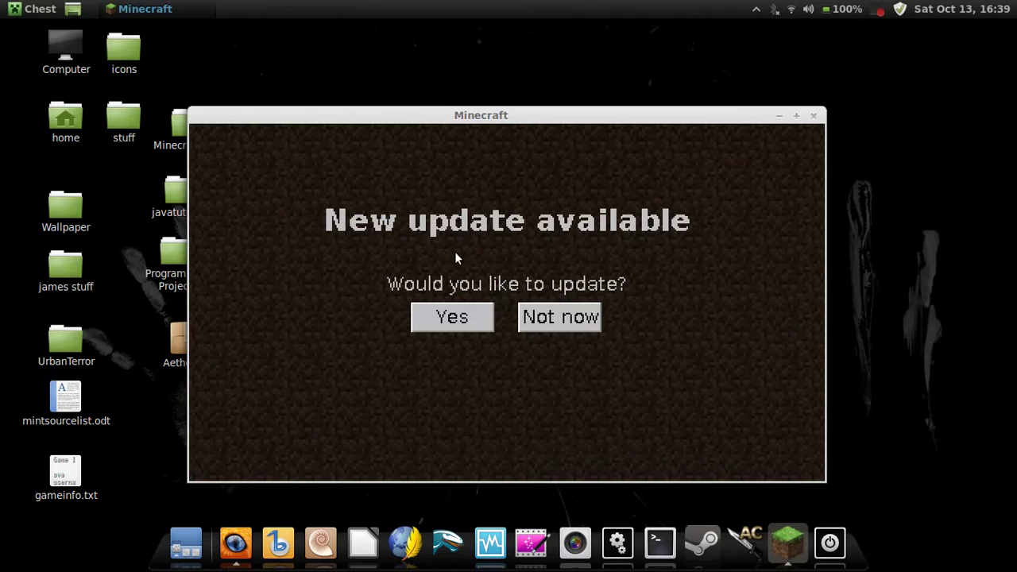
pyautogui.click(570, 317)
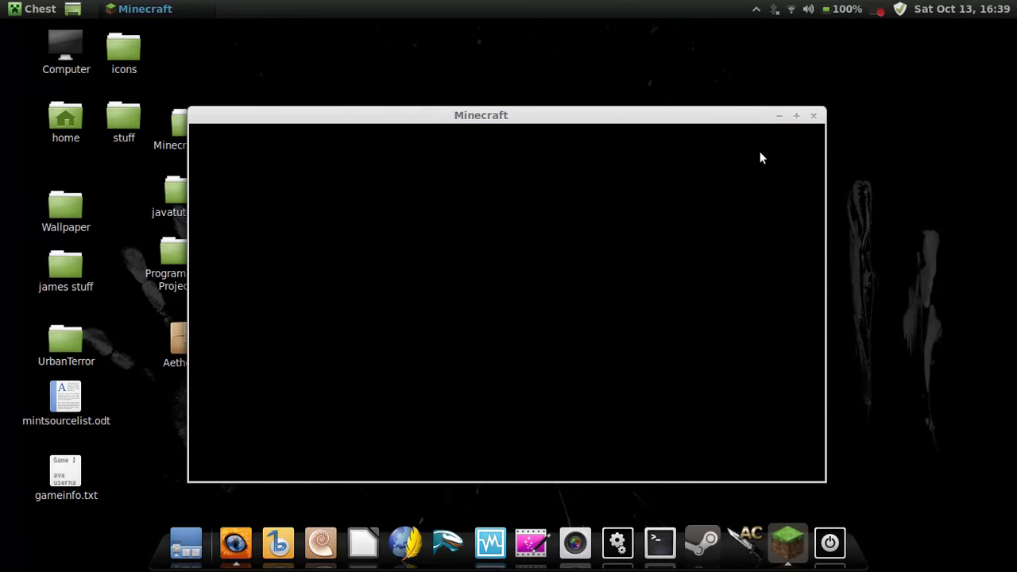
pyautogui.click(798, 116)
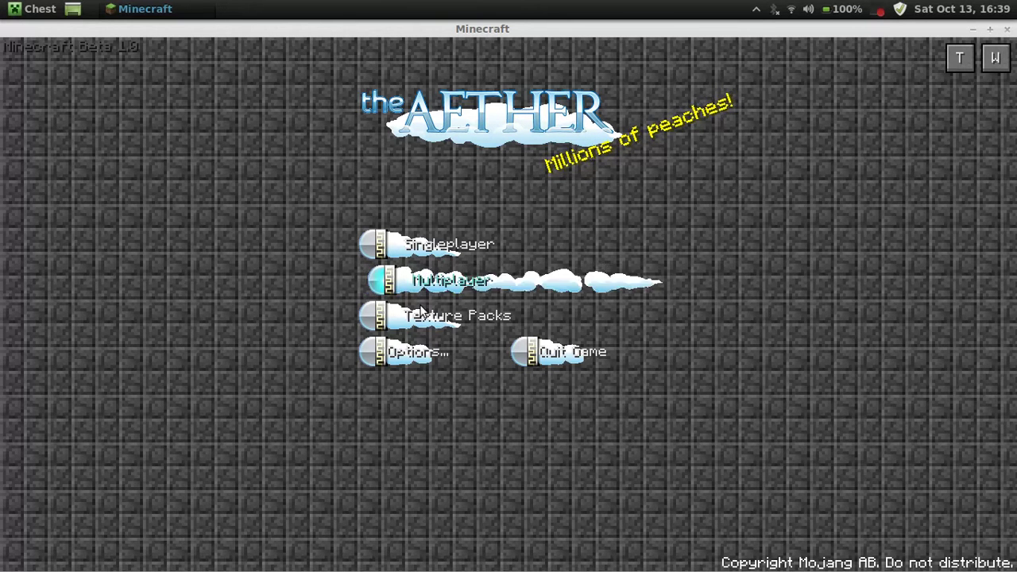
# Create a new singleplayer world named 'Aether Mint' in Creative game mode.
pyautogui.click(422, 245)
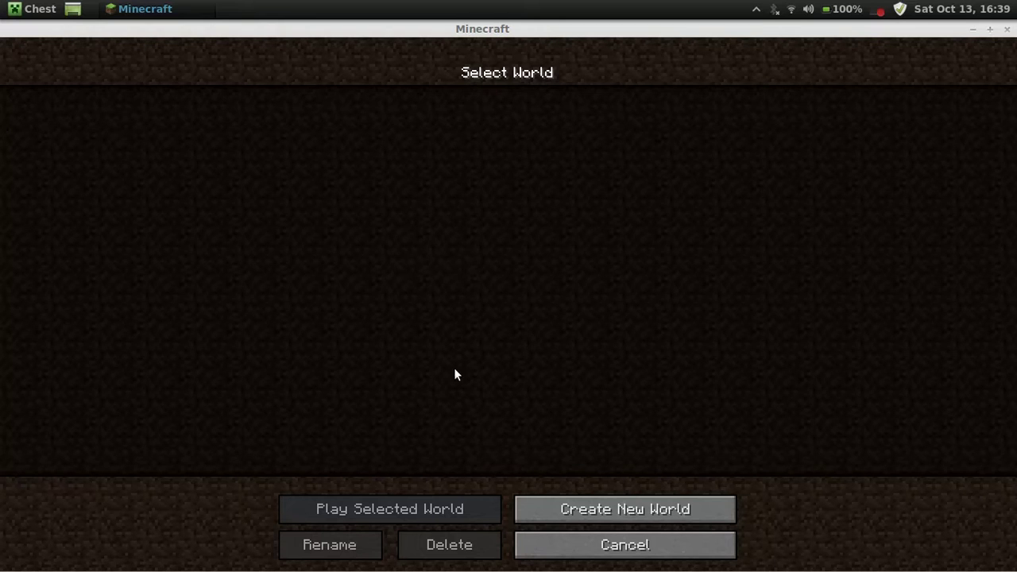
pyautogui.click(562, 513)
pyautogui.press('BackSpace')
pyautogui.press('BackSpace')
pyautogui.press('BackSpace')
pyautogui.press('BackSpace')
pyautogui.press('BackSpace')
pyautogui.press('BackSpace')
pyautogui.press('BackSpace')
pyautogui.press('BackSpace')
pyautogui.press('BackSpace')
pyautogui.write('Ae')
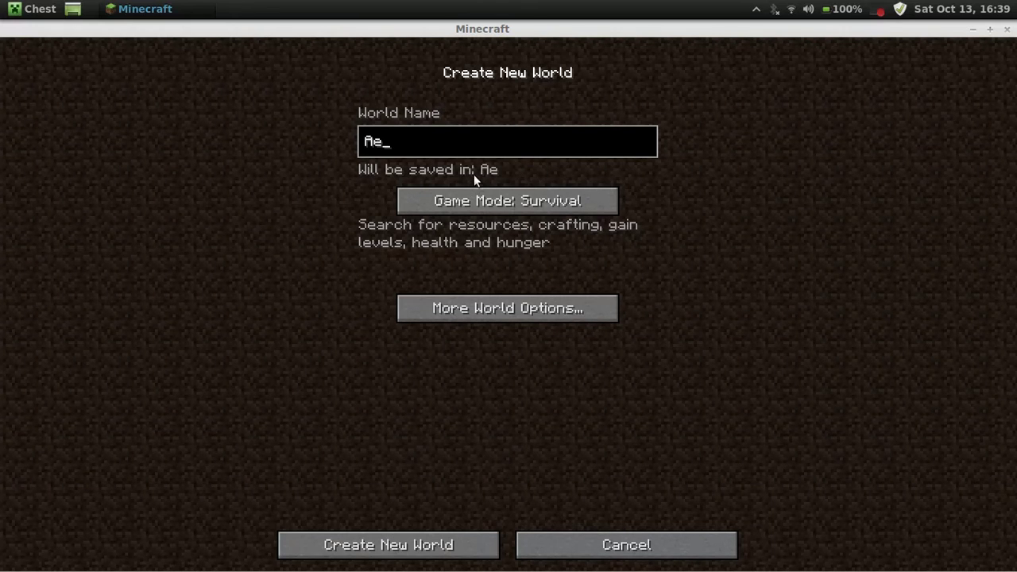
pyautogui.write('ther Mont')
pyautogui.press('BackSpace')
pyautogui.press('BackSpace')
pyautogui.press('BackSpace')
pyautogui.write('i')
pyautogui.press('BackSpace')
pyautogui.write('int')
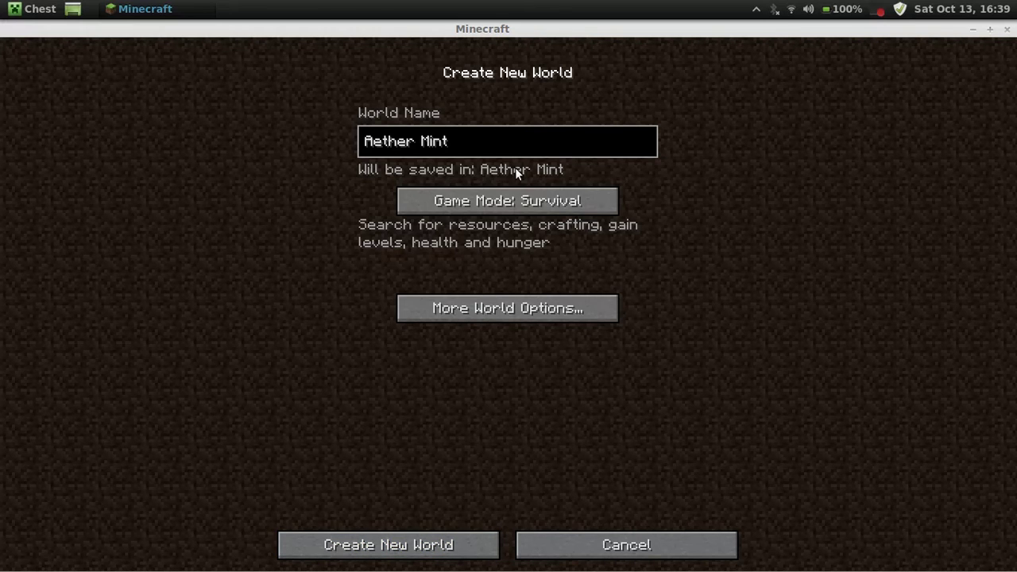
pyautogui.click(515, 201)
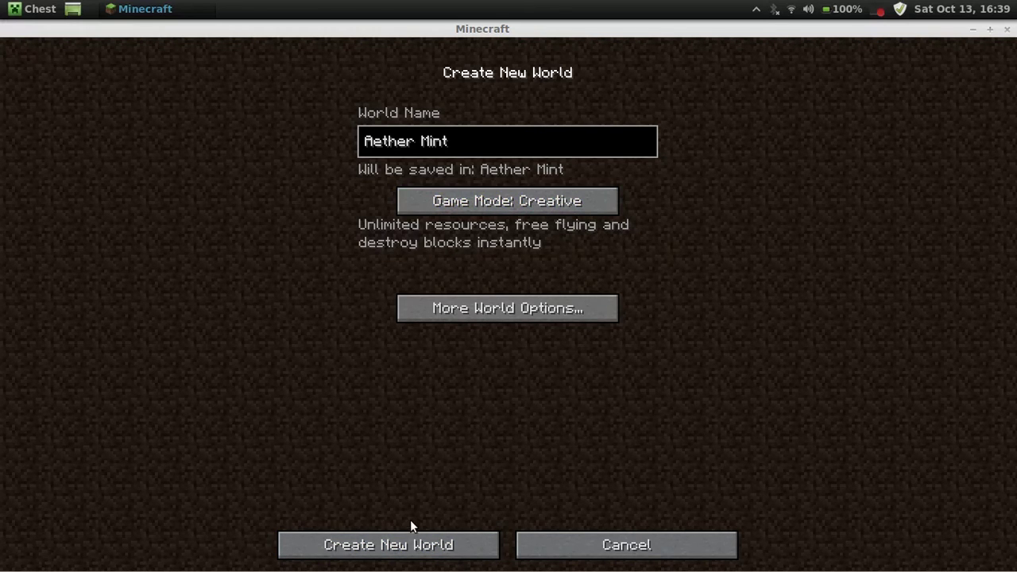
pyautogui.click(412, 547)
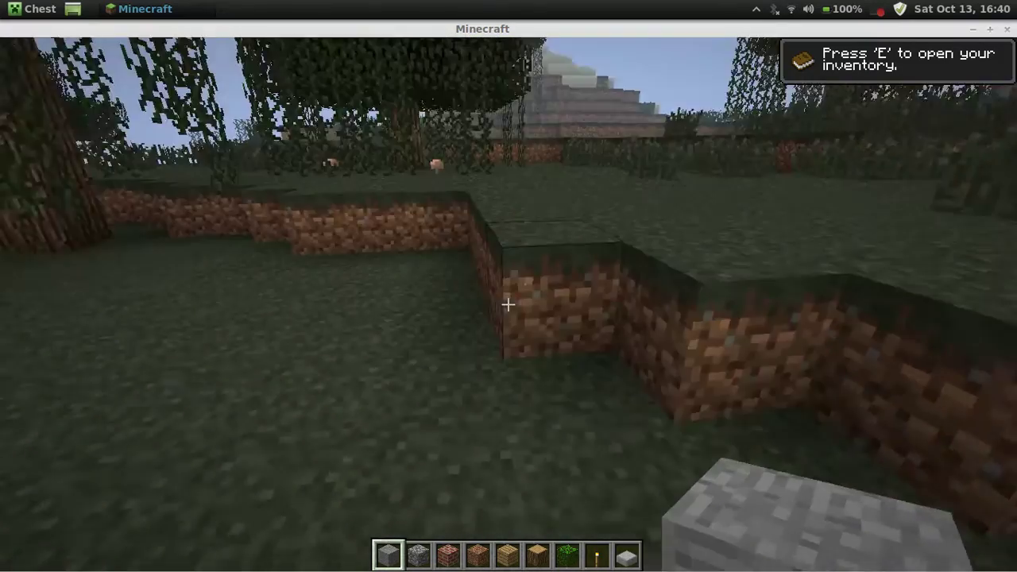
# Once the world loads, open the Game menu with Esc.
pyautogui.press('Escape')
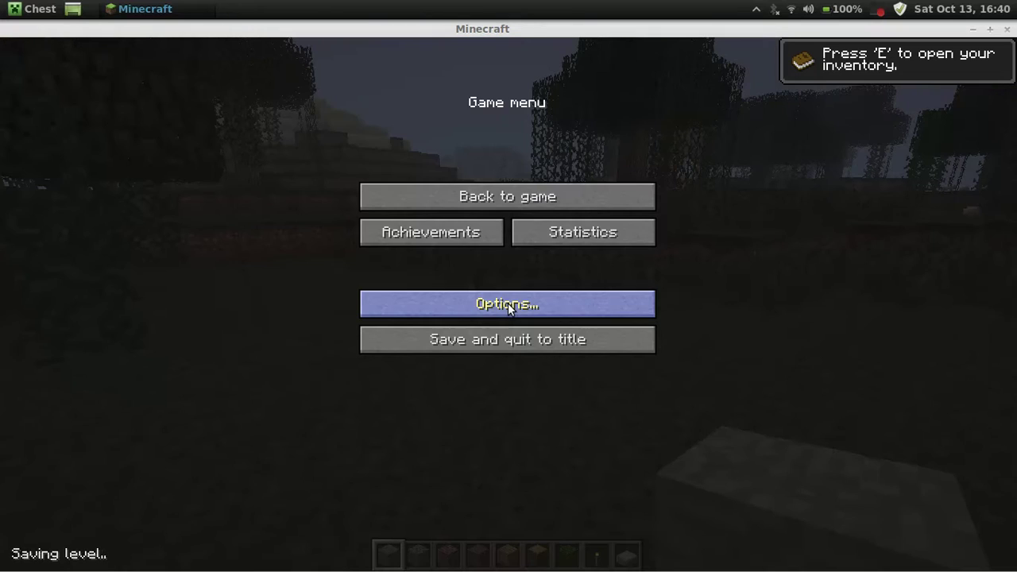
# Switch Video Settings graphics from Fancy to Fast and return to the game.
pyautogui.click(508, 305)
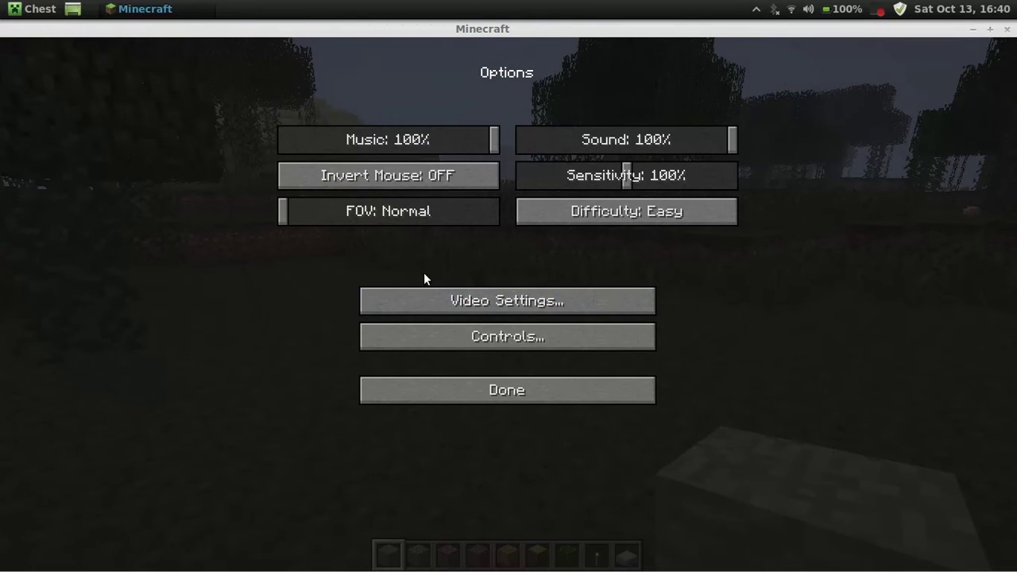
pyautogui.click(442, 313)
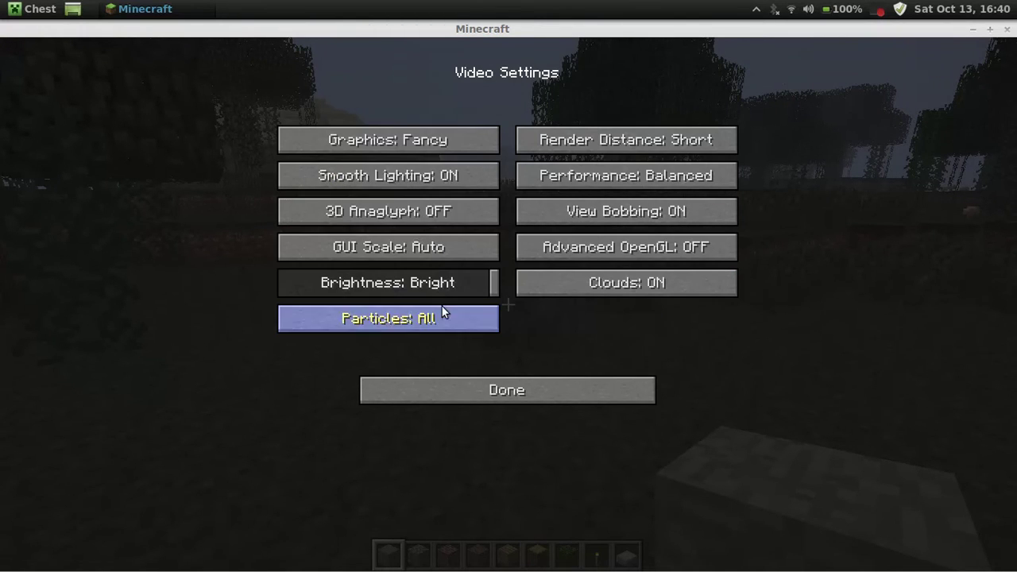
pyautogui.click(405, 141)
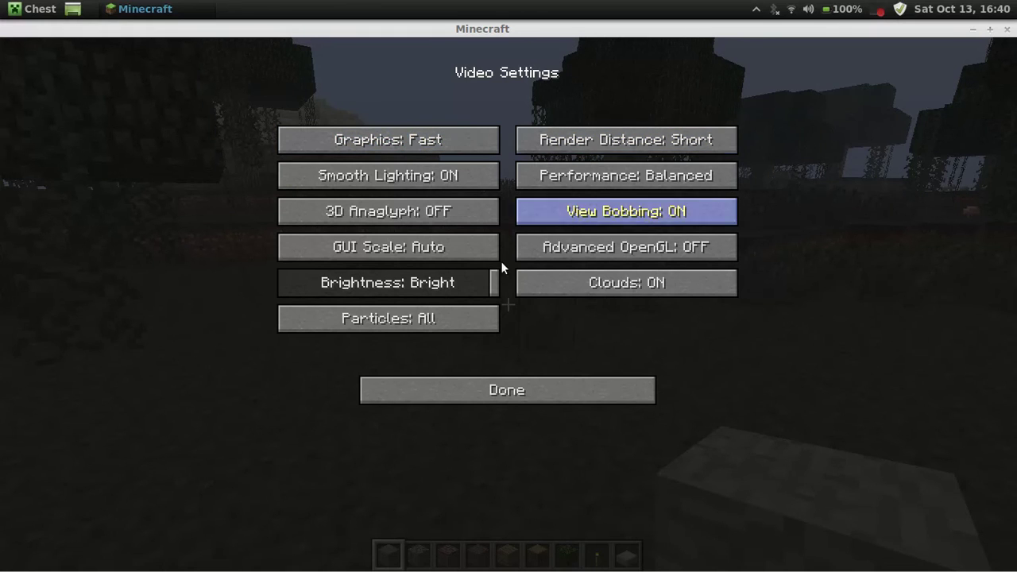
pyautogui.click(482, 383)
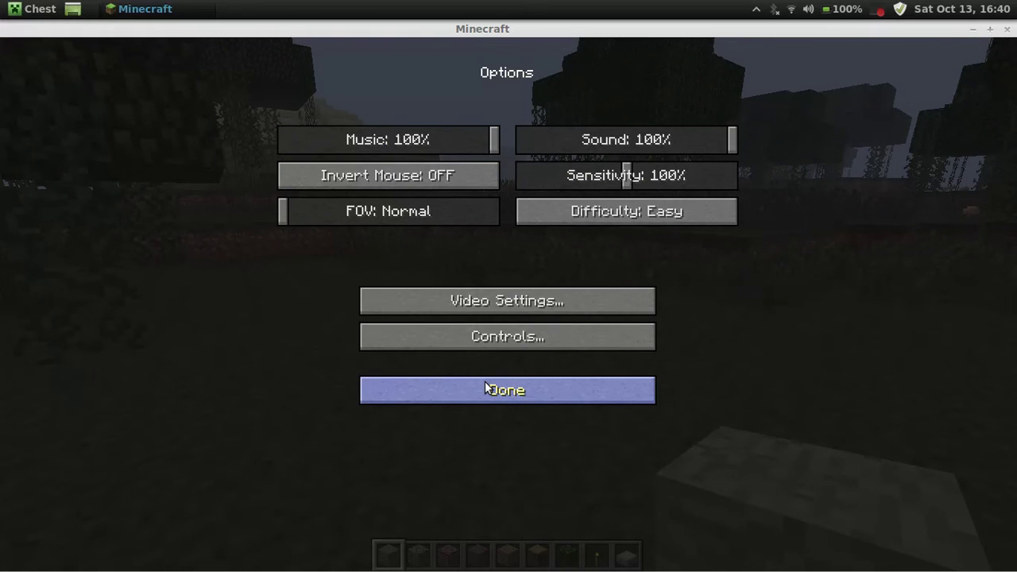
pyautogui.click(486, 389)
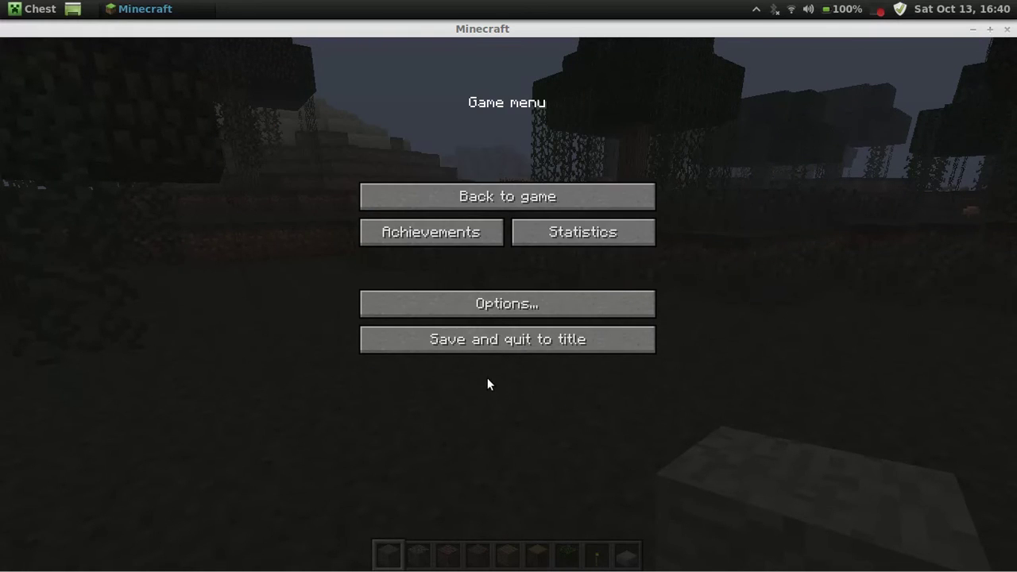
pyautogui.click(534, 199)
# Walk forward through the forest onto open ground near the pigs.
pyautogui.press('w')
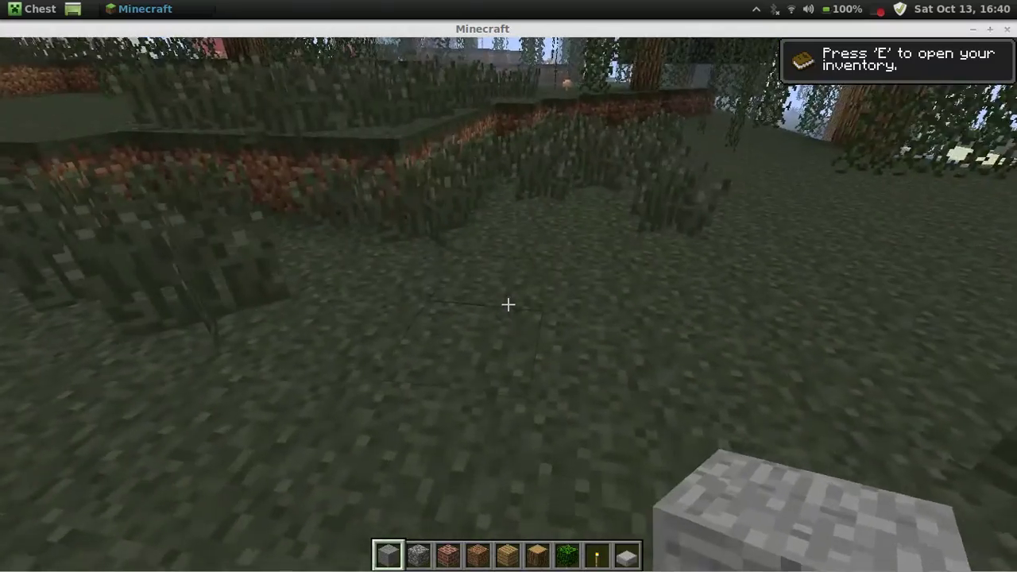
pyautogui.press('w')
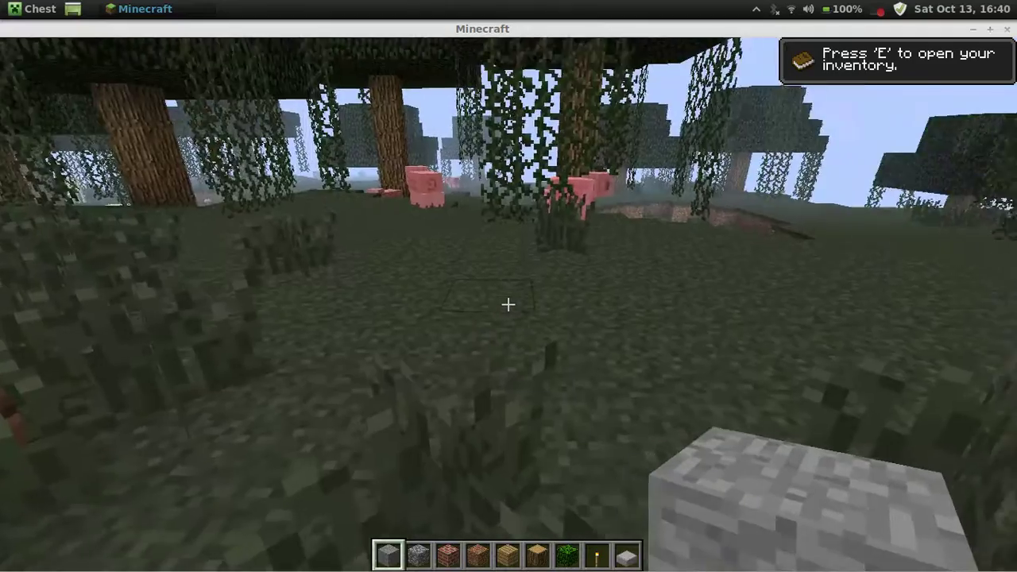
pyautogui.press('w')
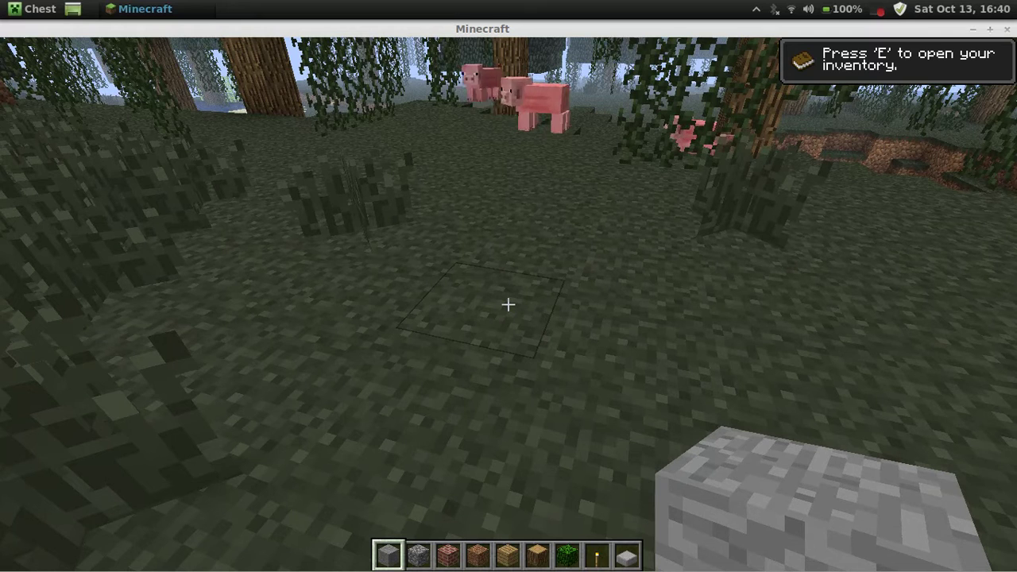
# In the inventory, discard the hotbar Leaves block and add a 64-stack of Glowstone from TooManyItems.
pyautogui.press('e')
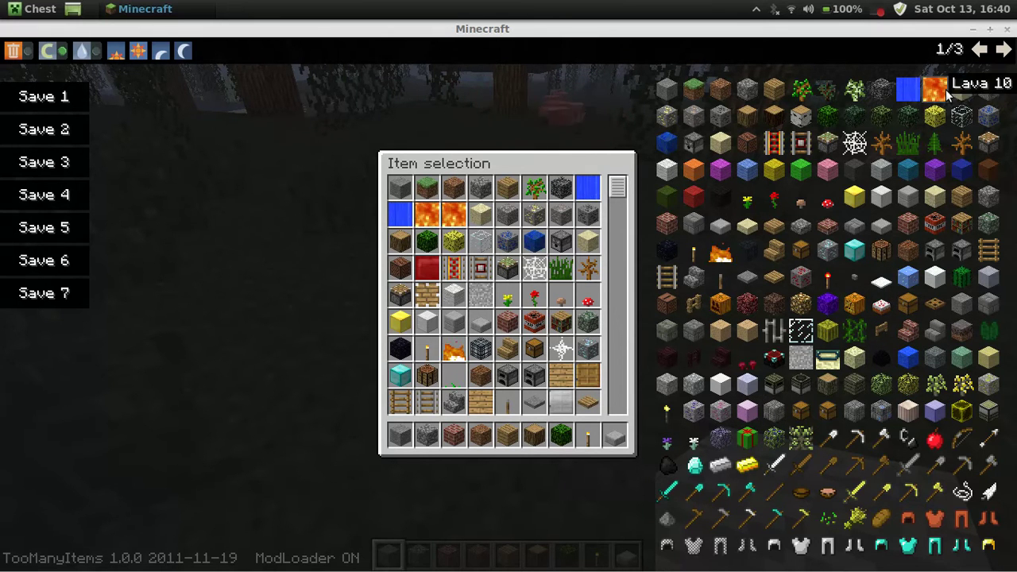
pyautogui.click(1005, 50)
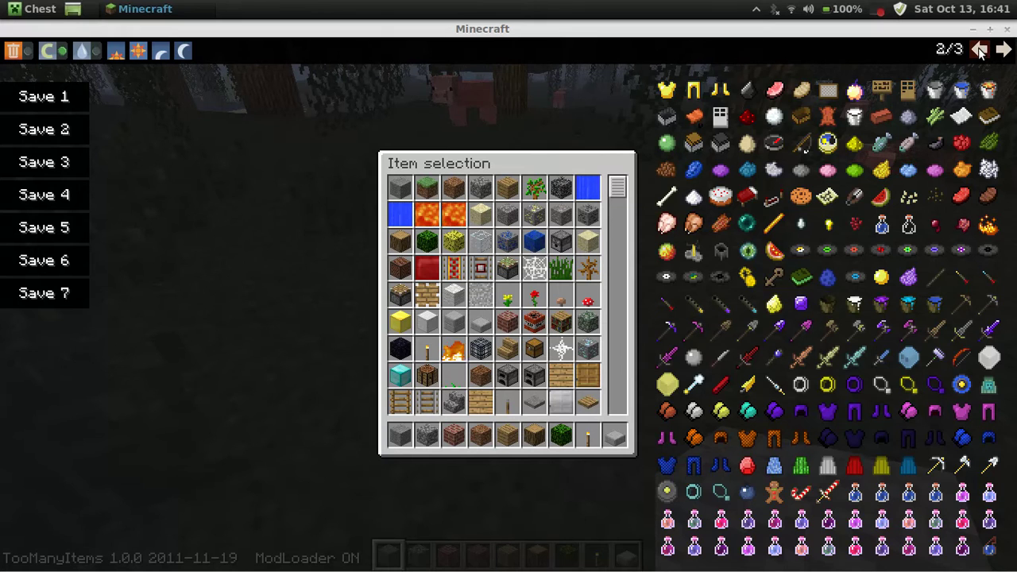
pyautogui.click(981, 50)
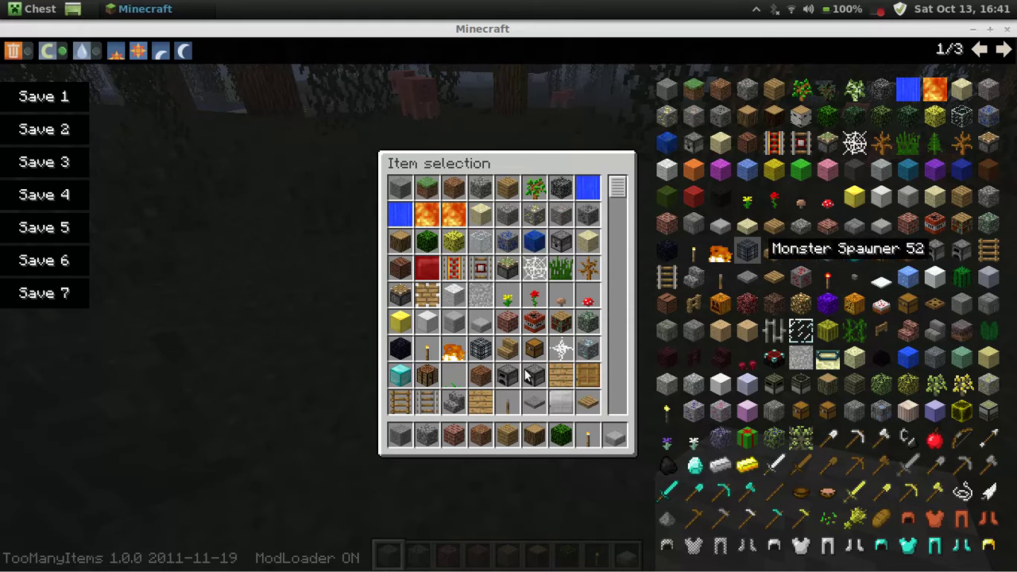
pyautogui.click(561, 435)
pyautogui.click(501, 322)
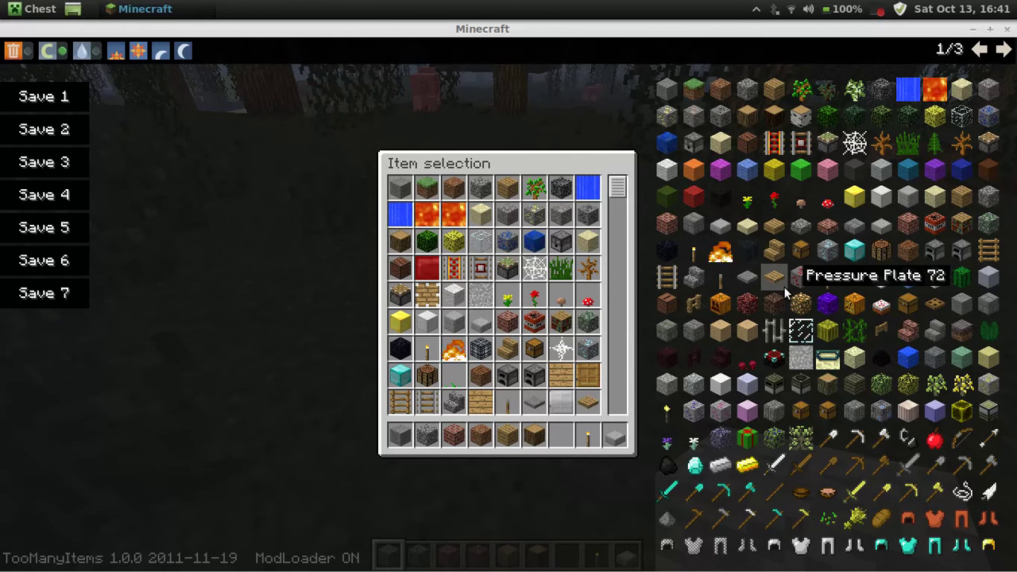
pyautogui.click(801, 302)
# Place glowstone as a three-block ground row, a three-block column and a one-block overhang.
pyautogui.press('e')
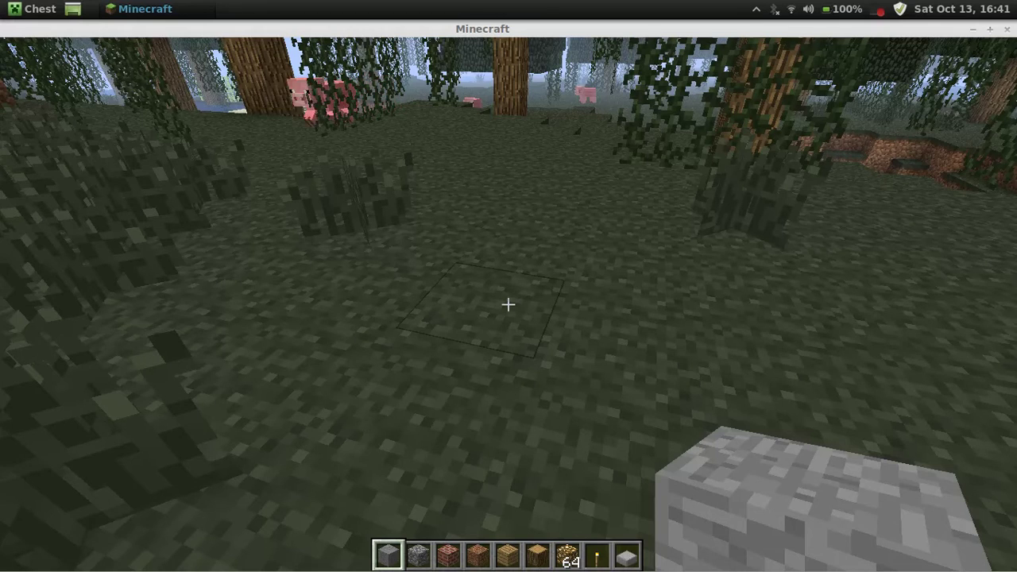
pyautogui.scroll(-6, 509, 304)
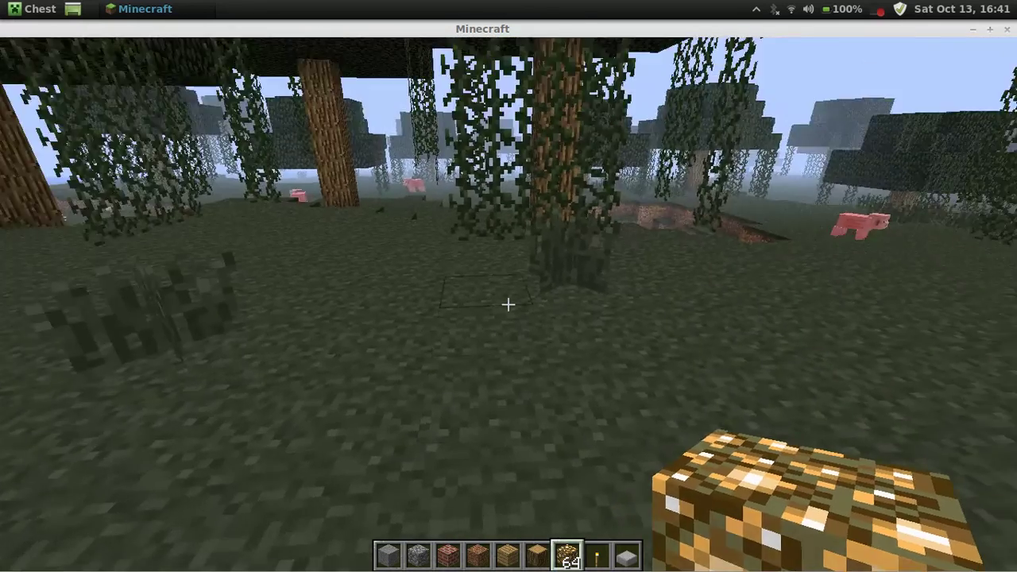
pyautogui.rightClick(509, 304)
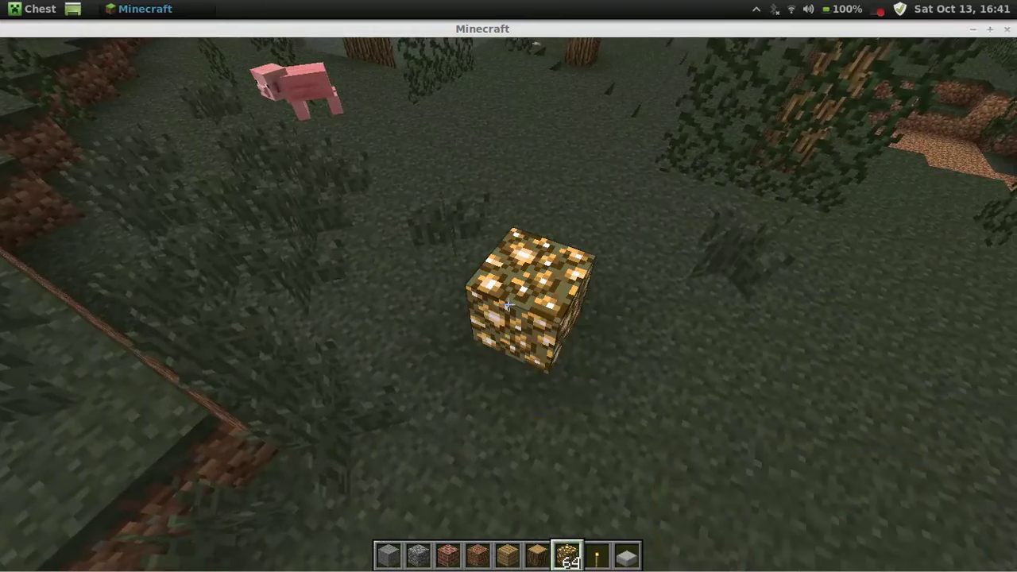
pyautogui.rightClick(509, 305)
pyautogui.rightClick(509, 304)
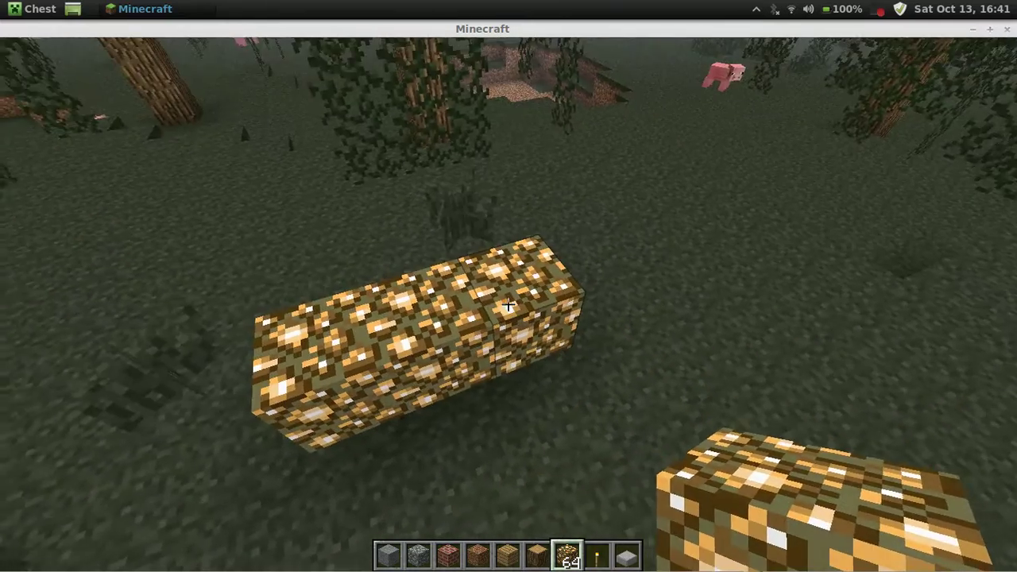
pyautogui.rightClick(509, 305)
pyautogui.rightClick(508, 304)
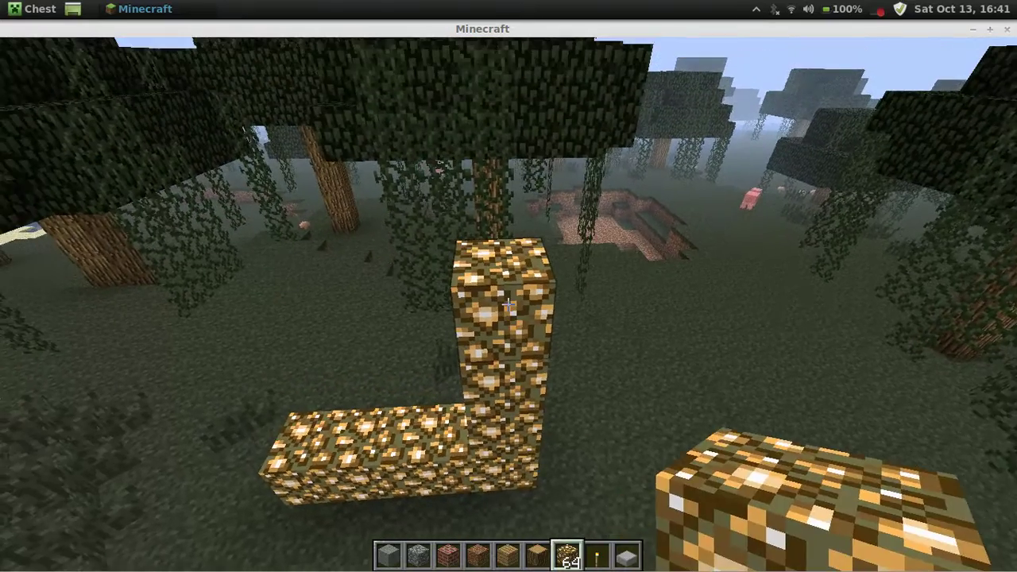
pyautogui.rightClick(508, 304)
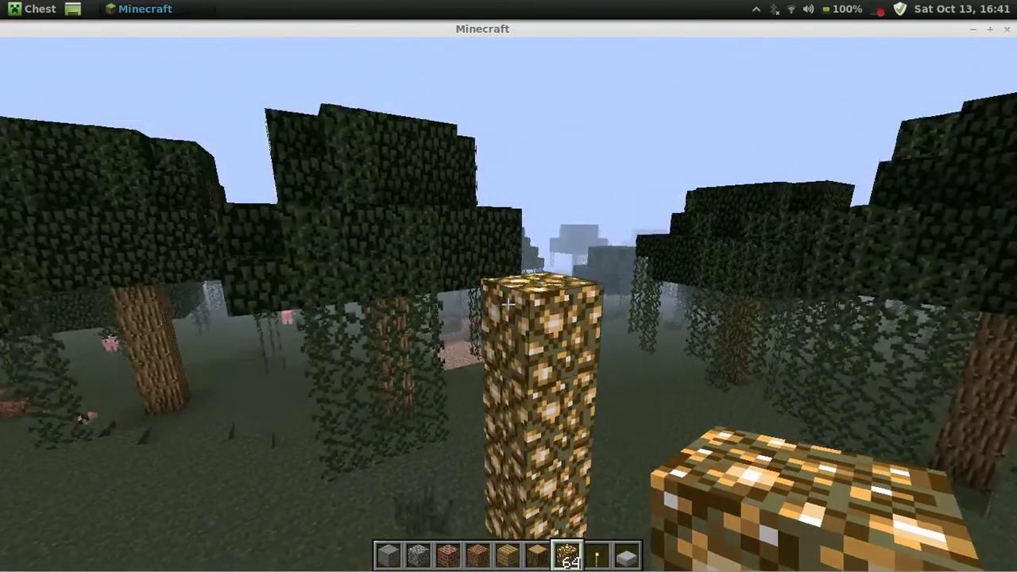
pyautogui.rightClick(508, 304)
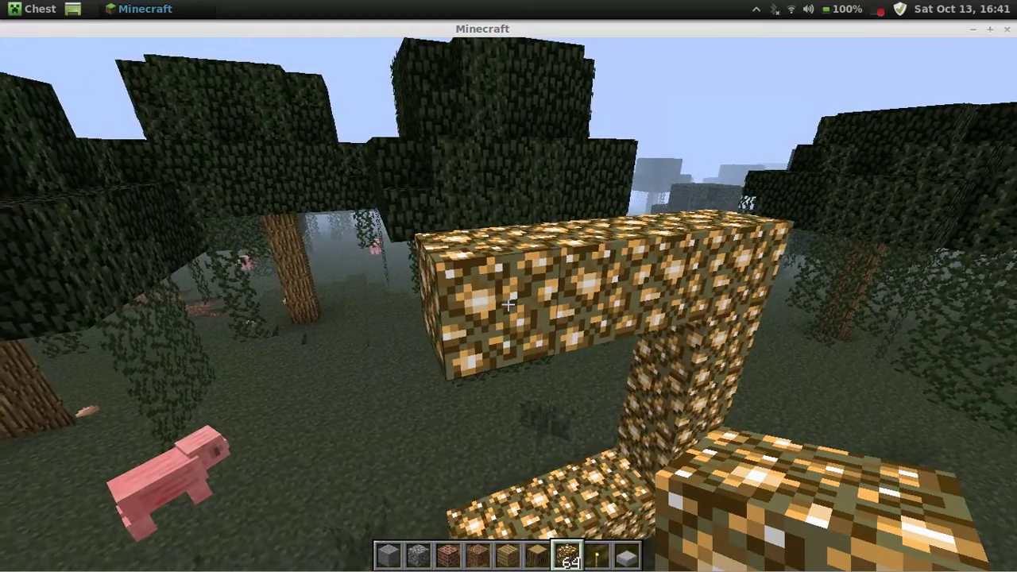
# Walk into the glowstone enclosure and bring up the item selection screen.
pyautogui.press('w')
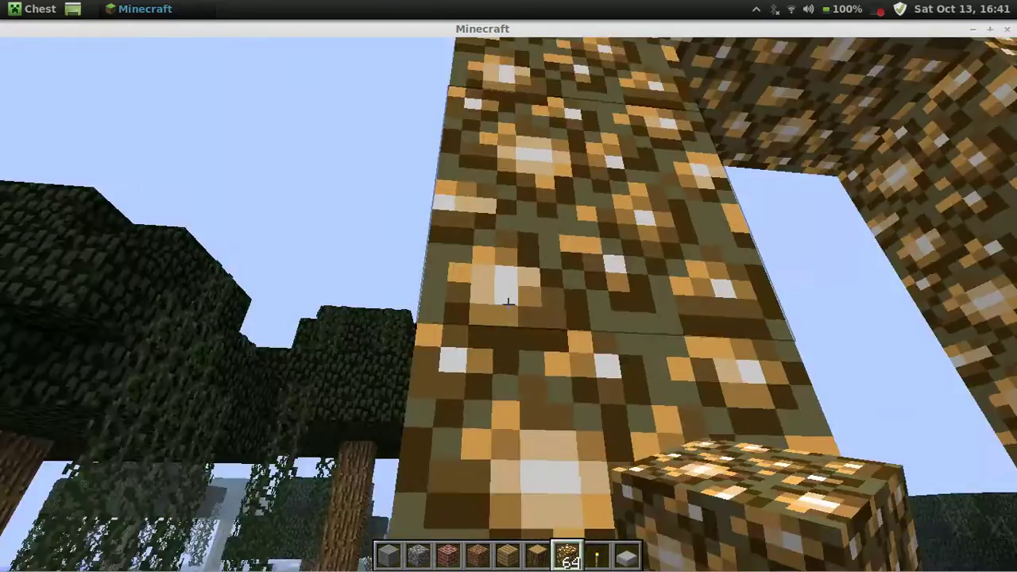
pyautogui.press('w')
pyautogui.press('e')
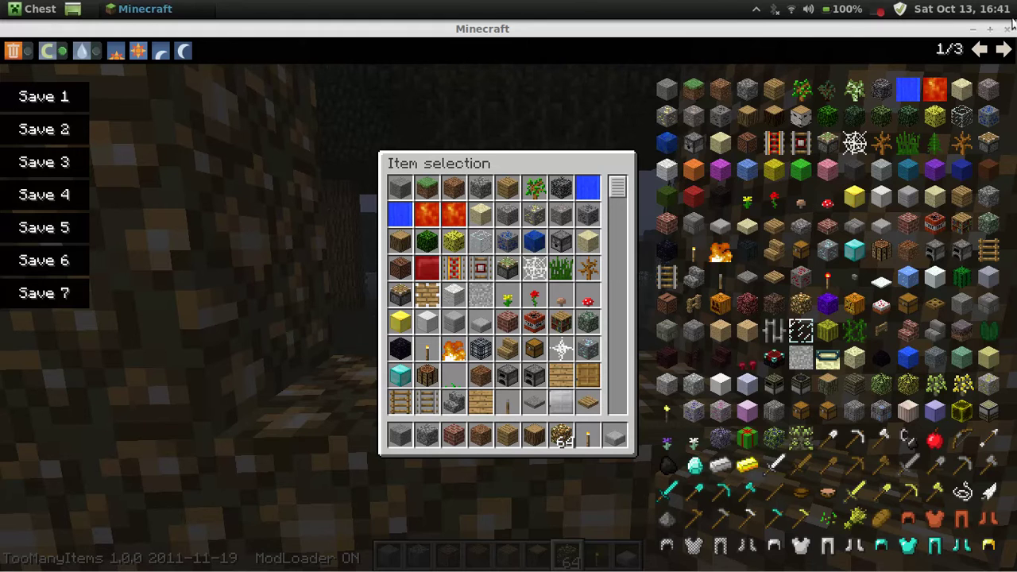
# Replace the hotbar glowstone with a Water Bucket from page 2 of the item list.
pyautogui.click(1003, 49)
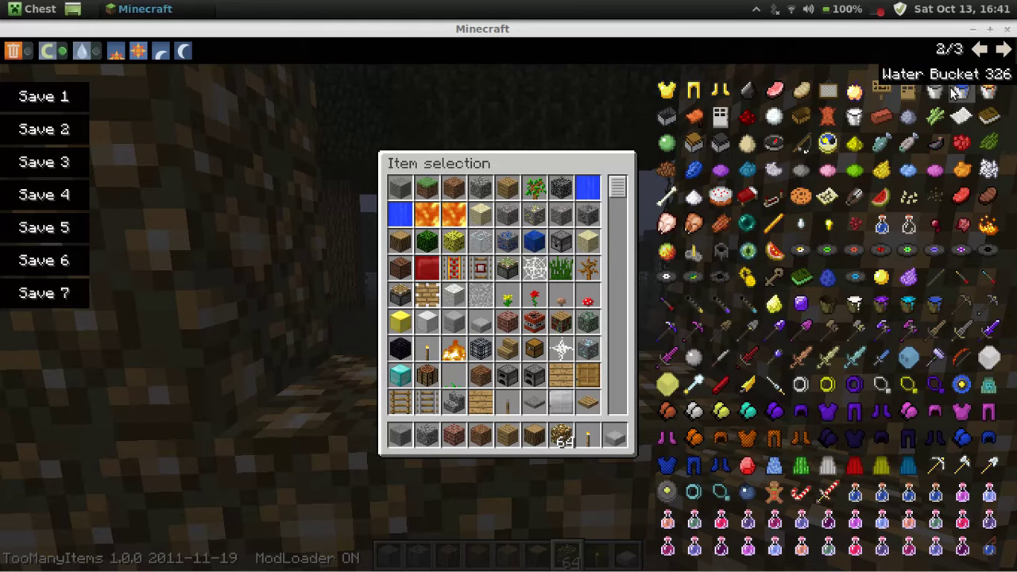
pyautogui.click(561, 433)
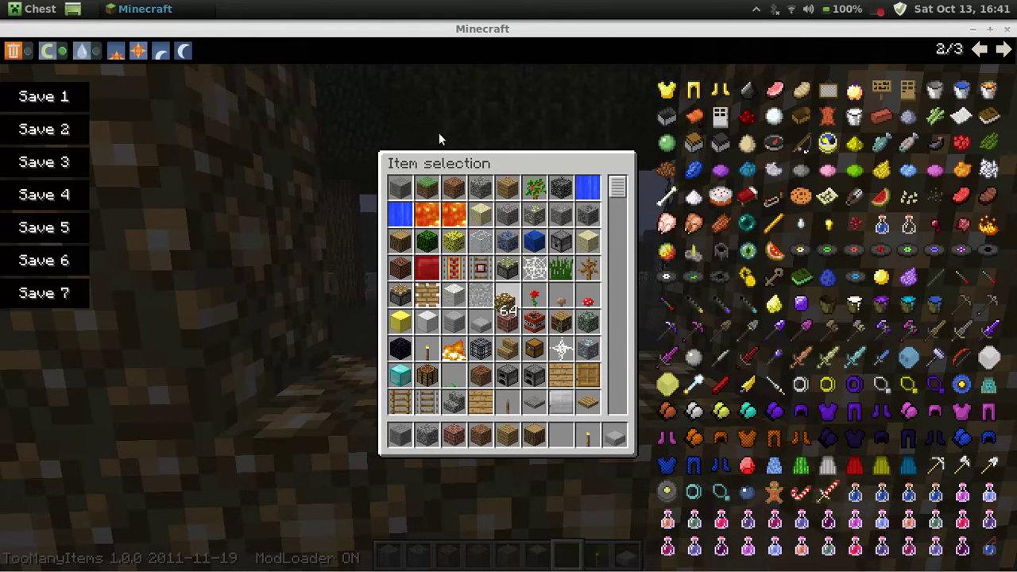
pyautogui.click(961, 93)
pyautogui.press('Escape')
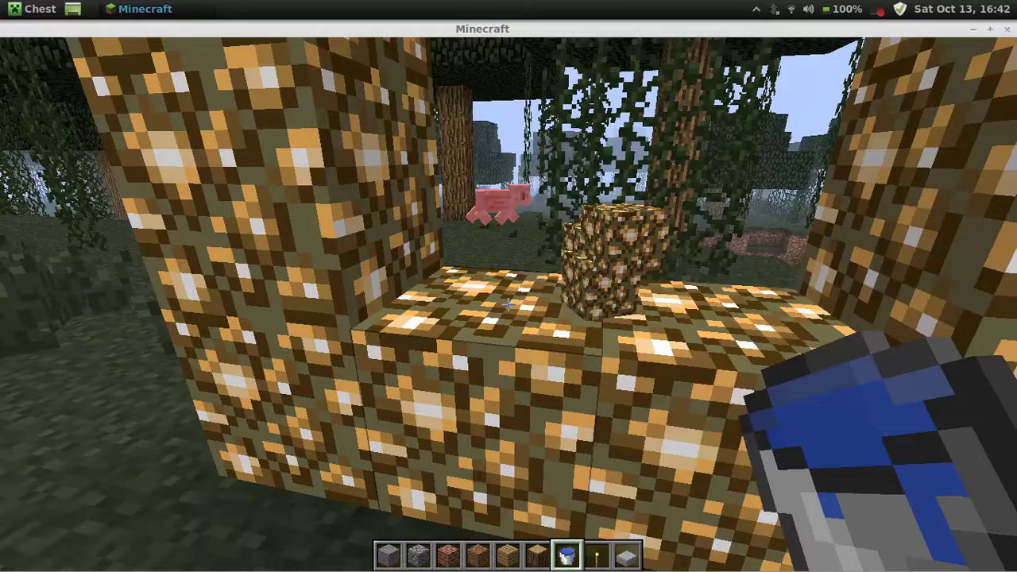
# Pour water into the glowstone frame and walk into the portal.
pyautogui.rightClick(509, 304)
pyautogui.press('w')
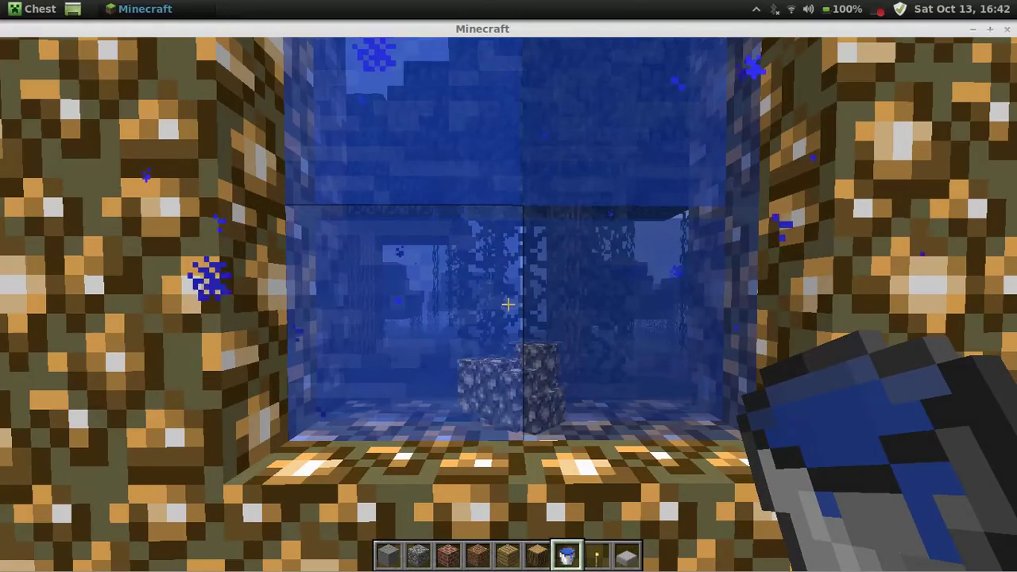
pyautogui.press('w')
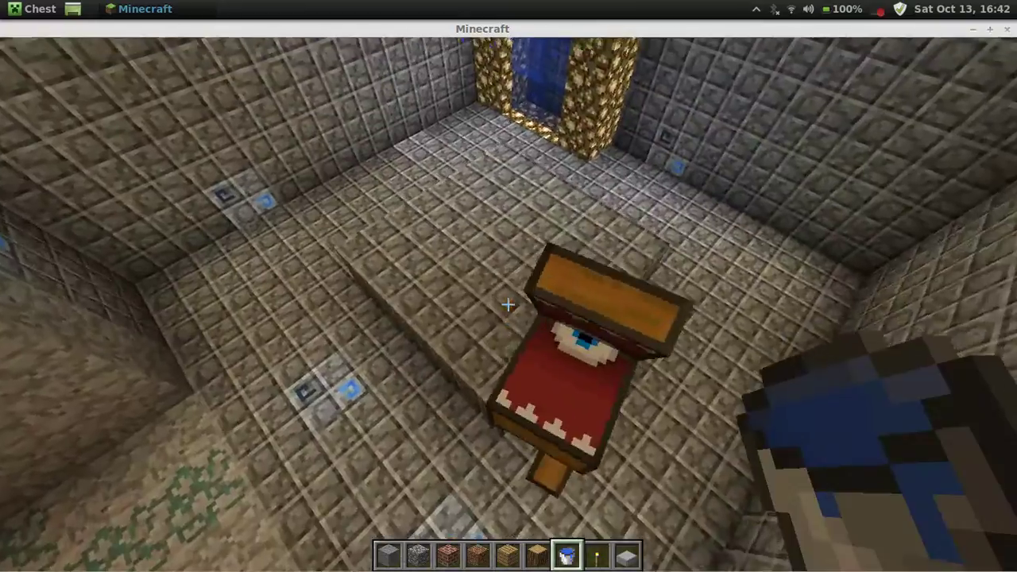
# Put the red Vampire Blade from the item list into hotbar slot 1 and wield it.
pyautogui.press('e')
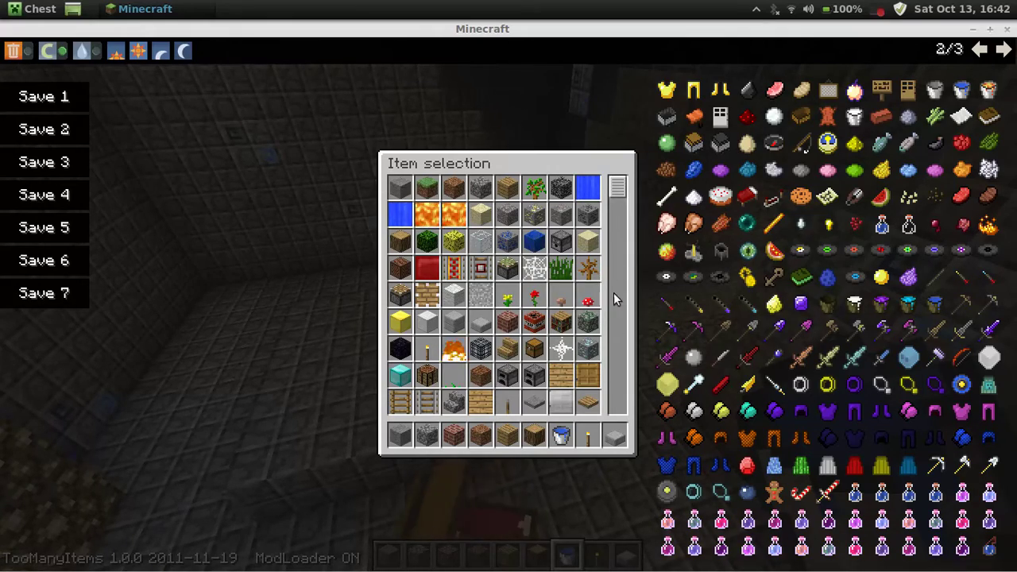
pyautogui.moveTo(622, 192); pyautogui.dragTo(614, 366)
pyautogui.click(531, 324)
pyautogui.click(398, 437)
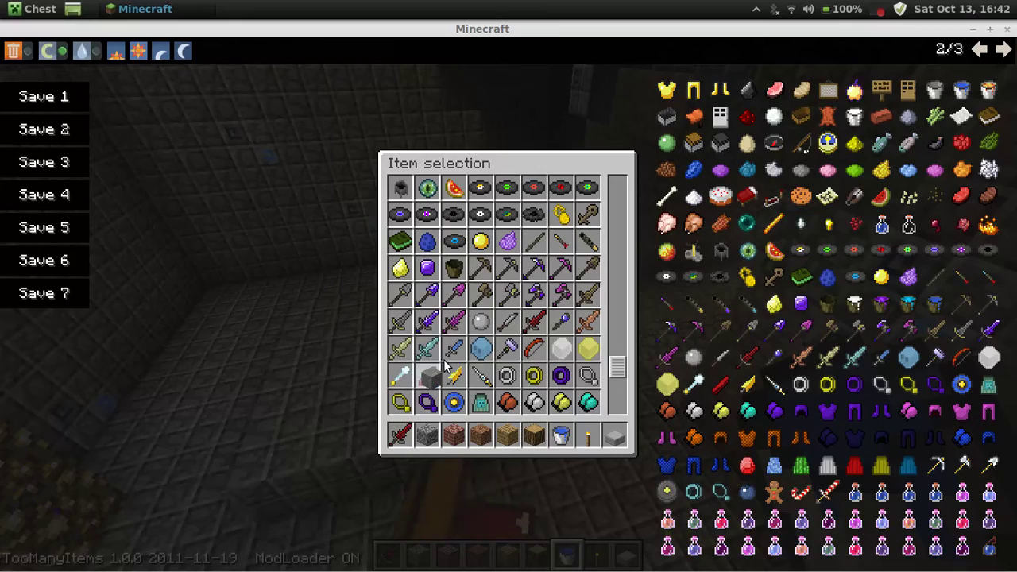
pyautogui.press('e')
pyautogui.press('1')
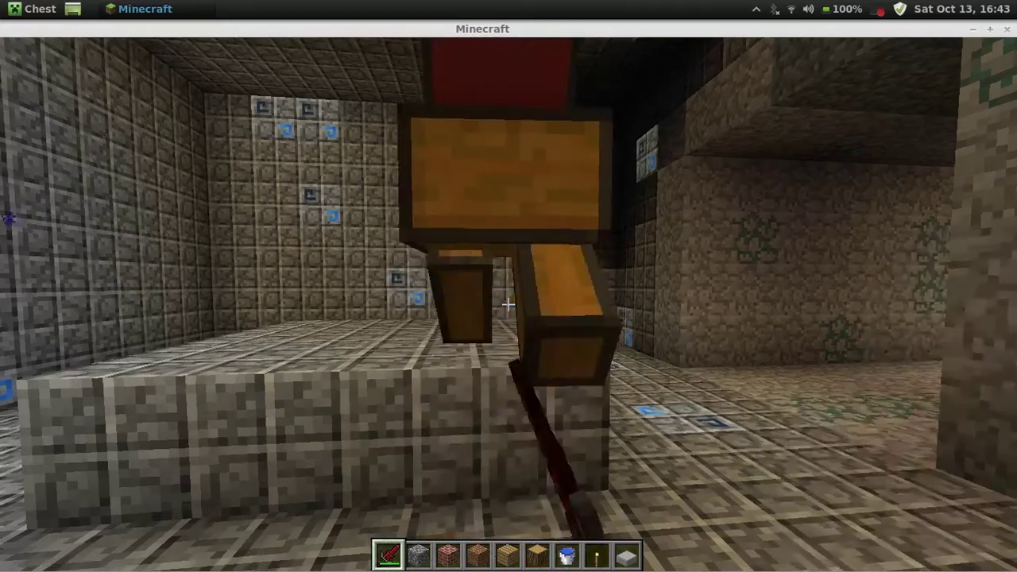
# Kill the mimic chest, then walk the mossy corridor out to the ledge facing the snowy island.
pyautogui.click(509, 304)
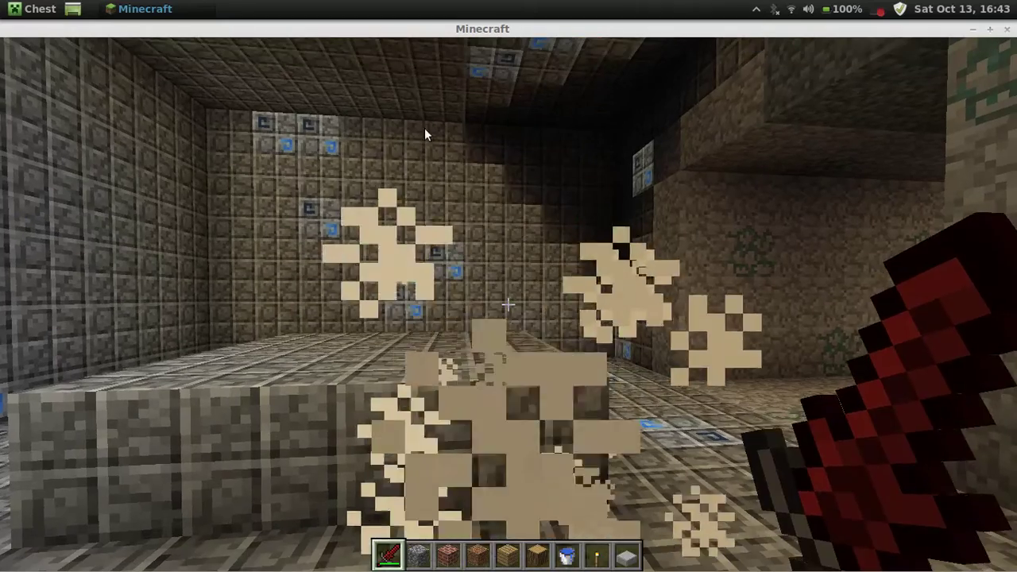
pyautogui.press('w')
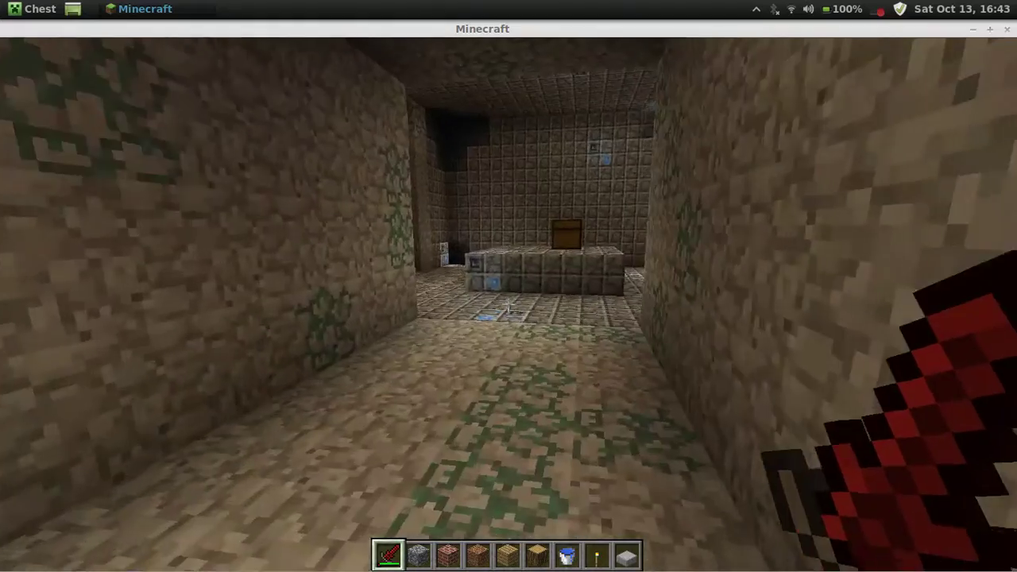
pyautogui.press('w')
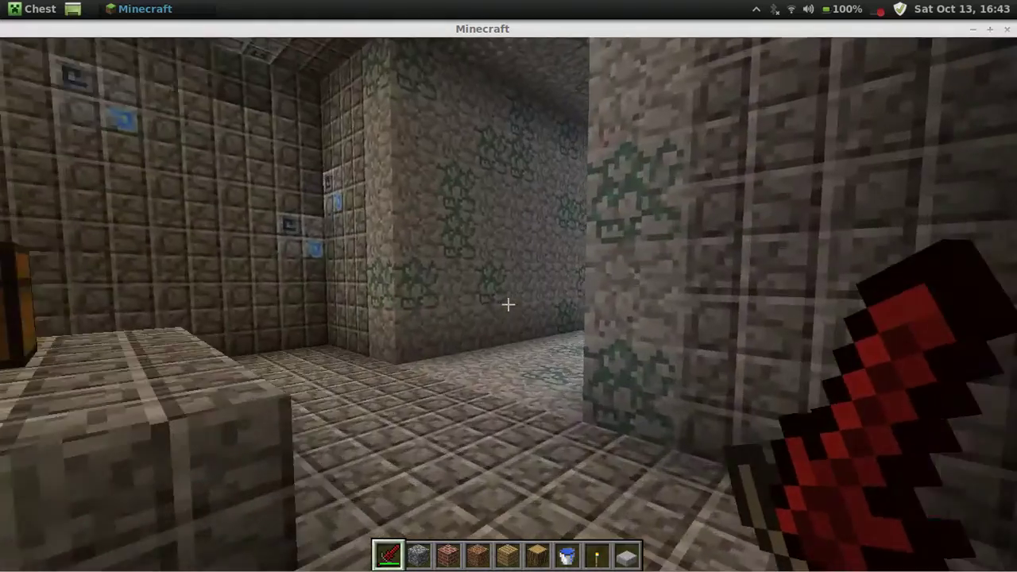
pyautogui.press('w')
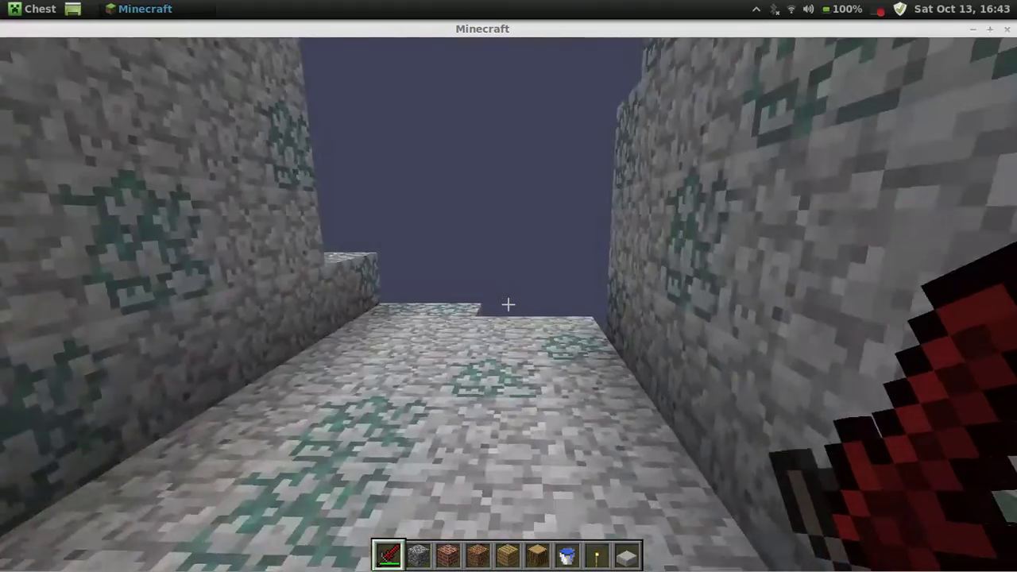
pyautogui.press('w')
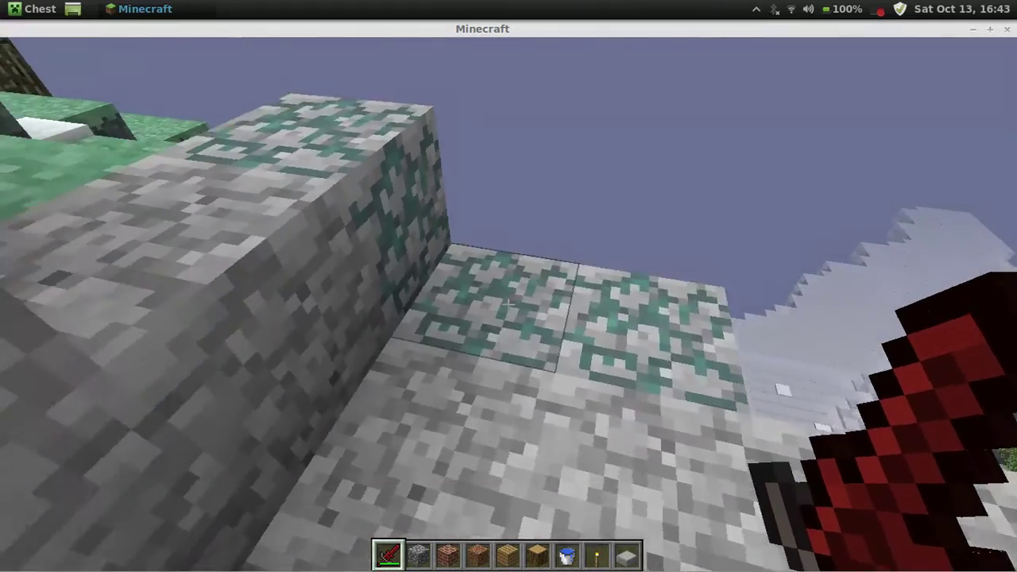
pyautogui.press('w')
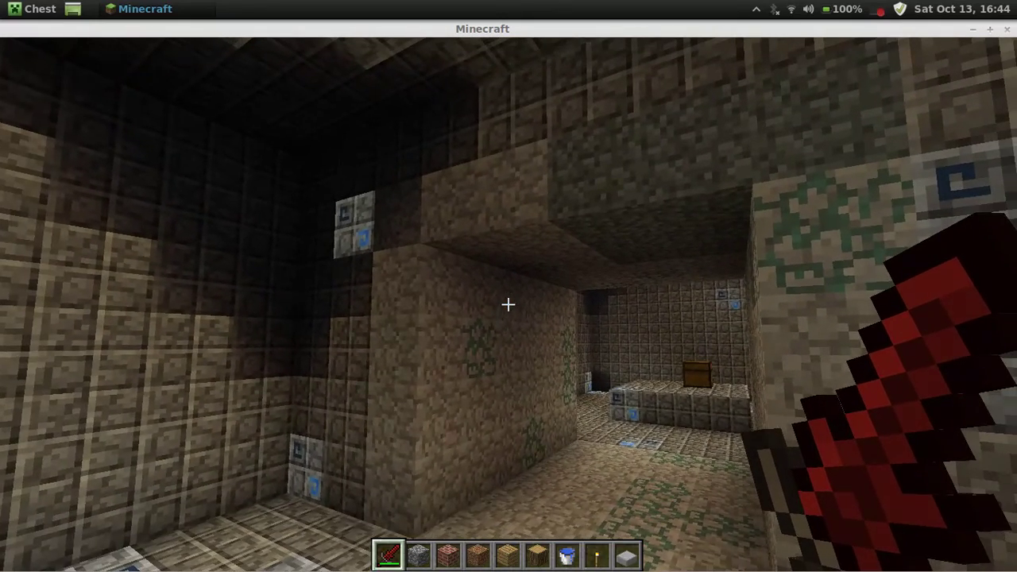
# Pause Minecraft, close its window, and bring up the screen recorder's tray options.
pyautogui.press('Escape')
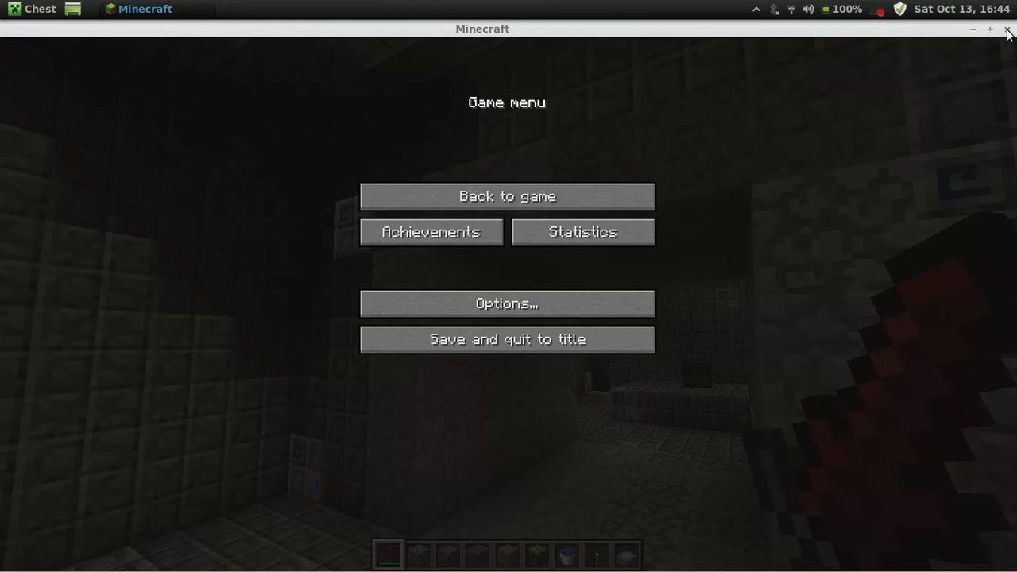
pyautogui.click(1008, 30)
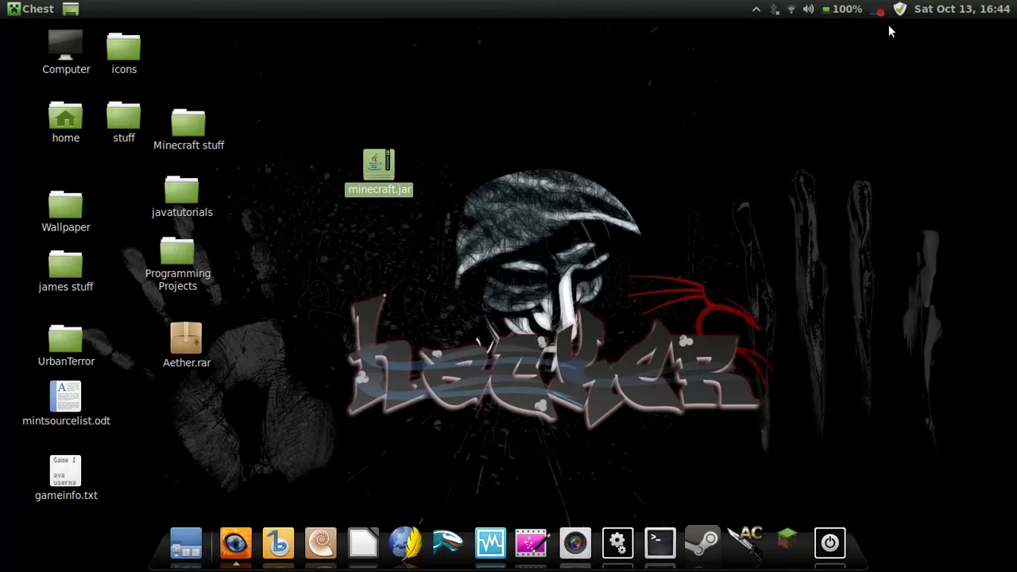
pyautogui.click(880, 12)
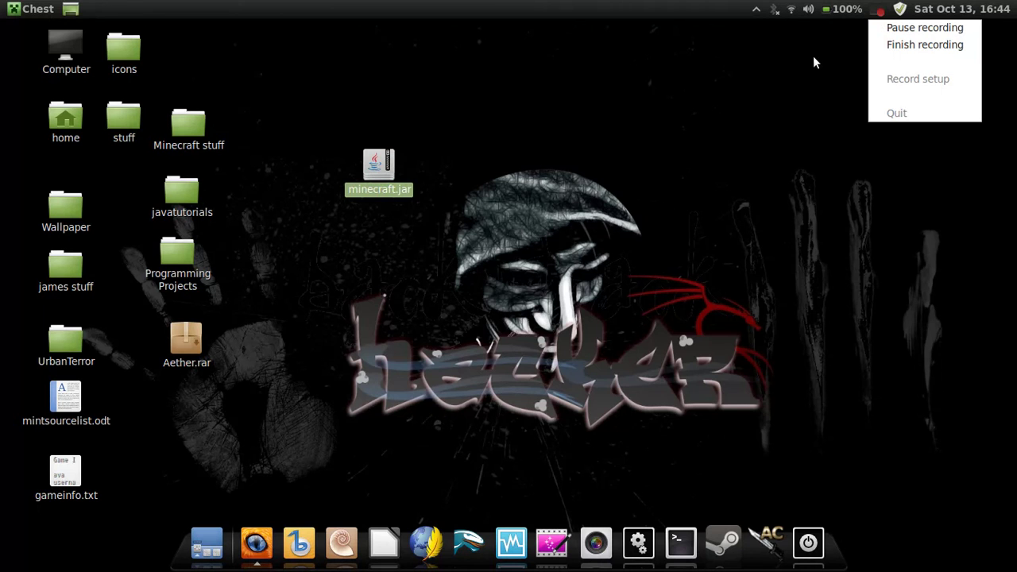